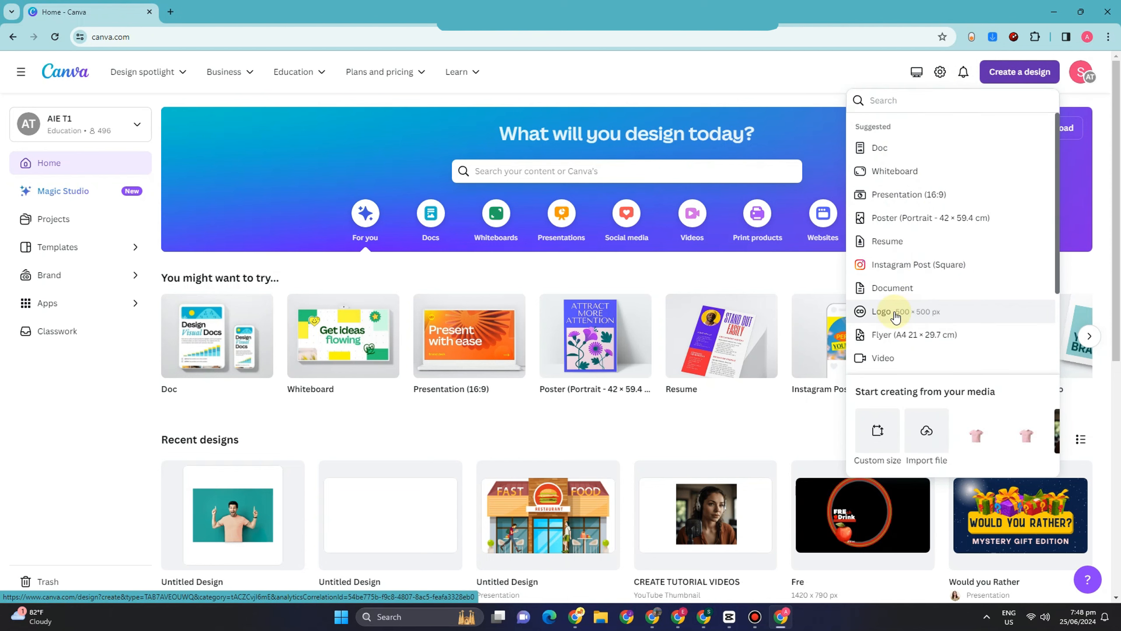
Create a 500 × 500 px logo design and search its elements library for "happy man".
{"action": "left_click", "coordinate": [895, 315]}
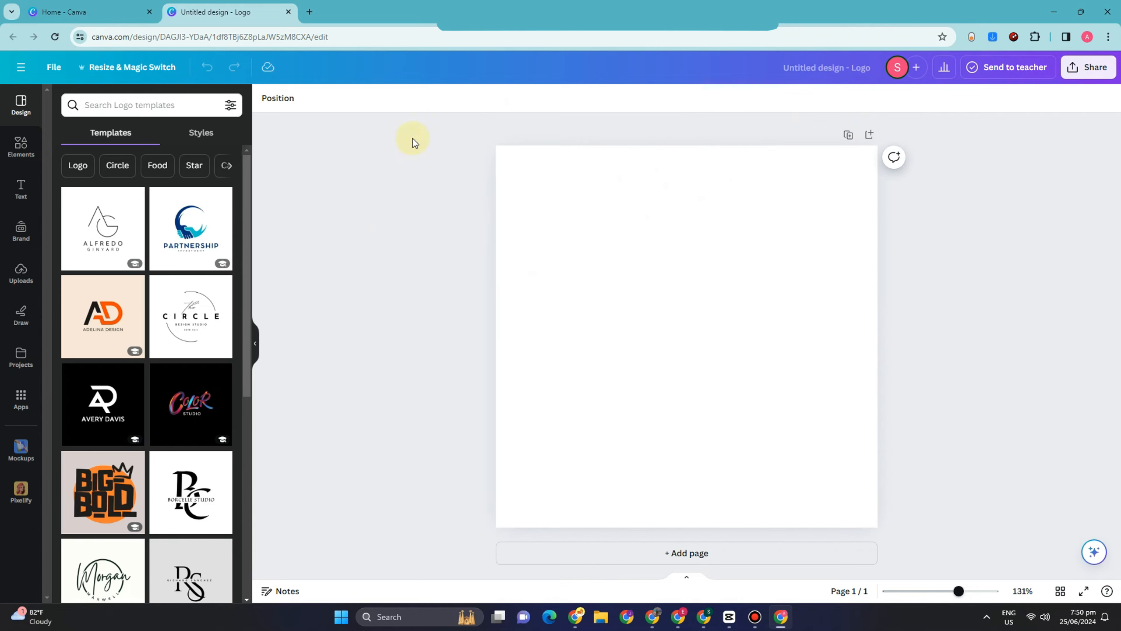
{"action": "left_click", "coordinate": [23, 151]}
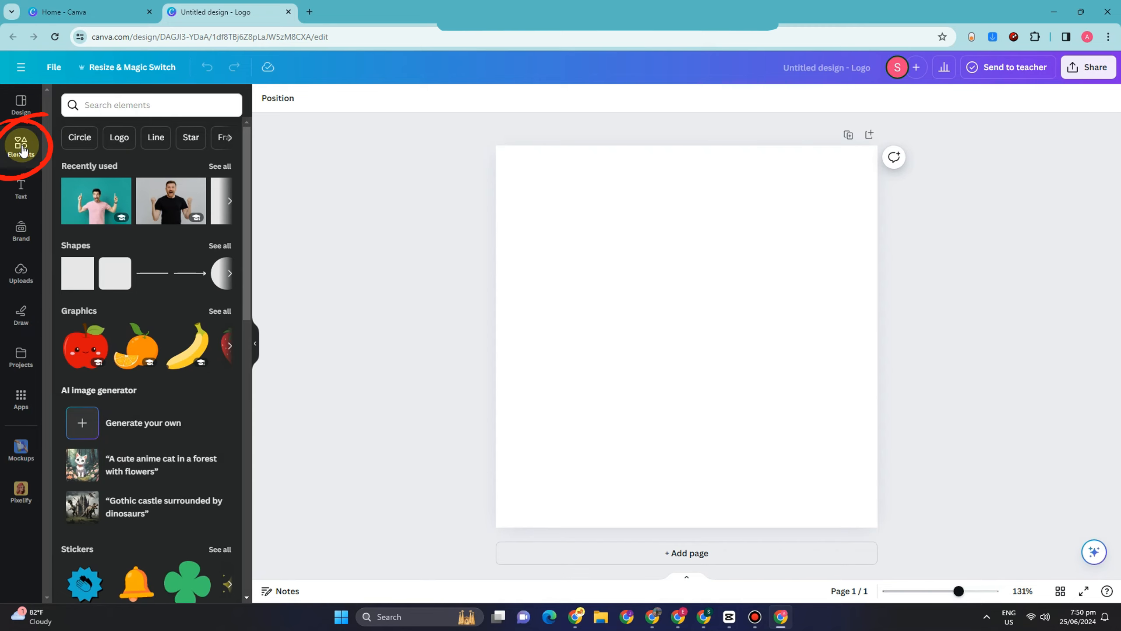
{"action": "left_click", "coordinate": [96, 116]}
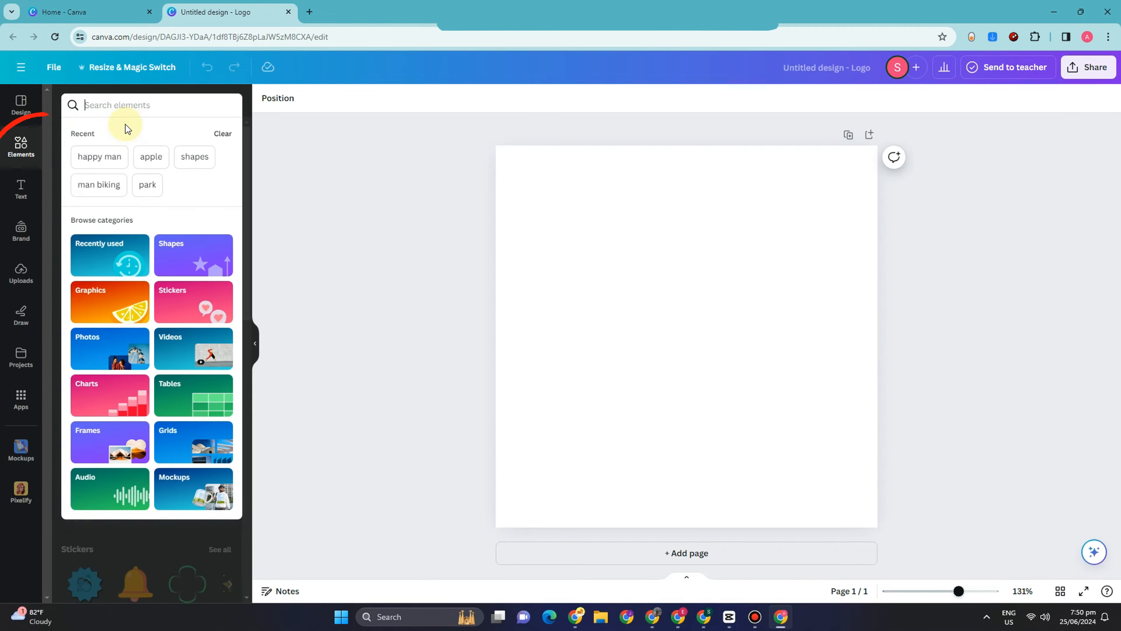
{"action": "left_click", "coordinate": [99, 157]}
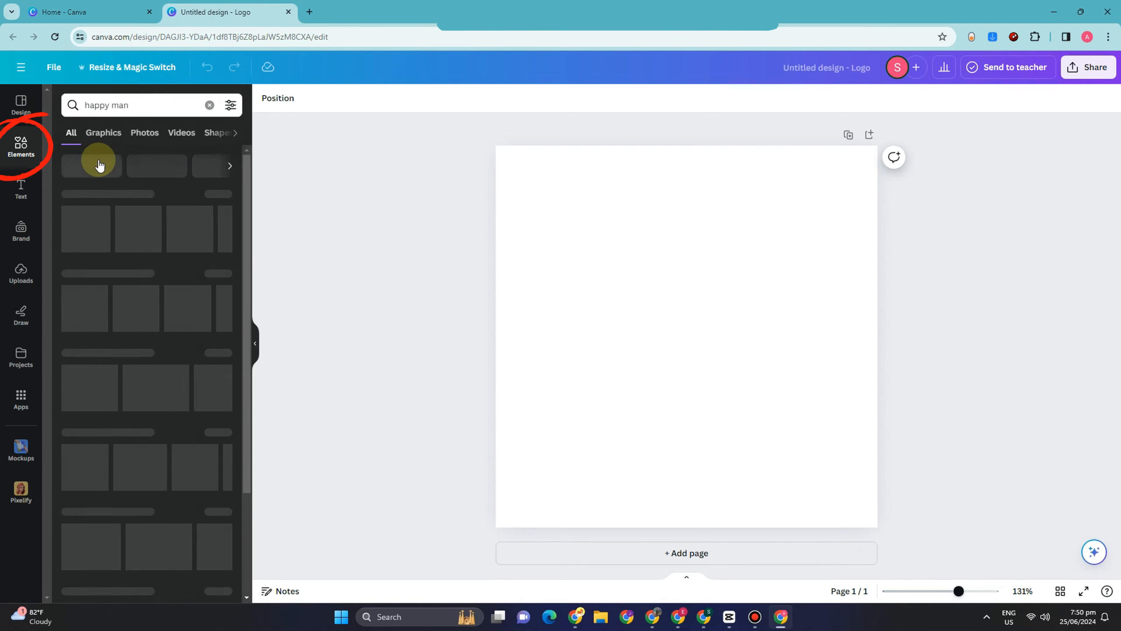
Browse the "happy man" element results by category, going through graphics, photos, videos and shapes.
{"action": "left_click", "coordinate": [101, 135]}
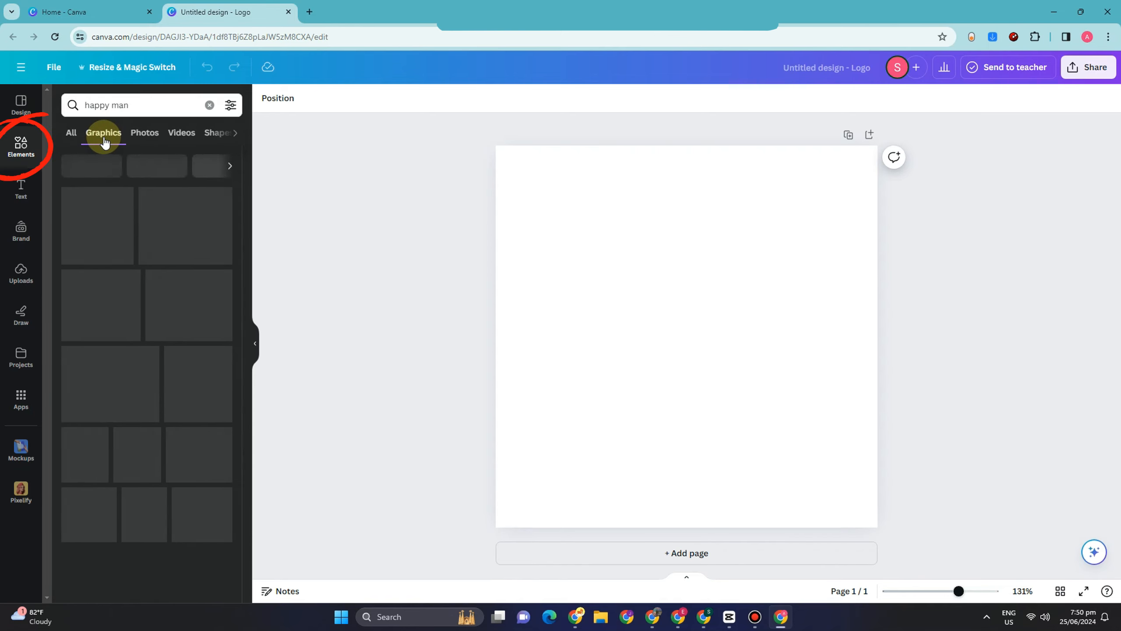
{"action": "left_click", "coordinate": [141, 140]}
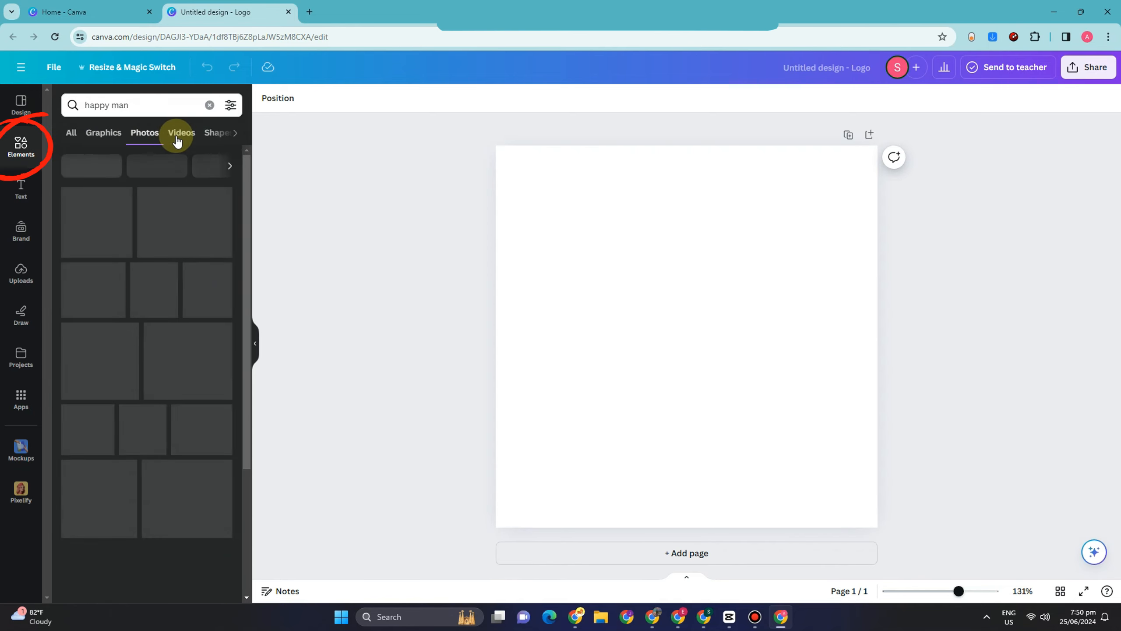
{"action": "left_click", "coordinate": [179, 141]}
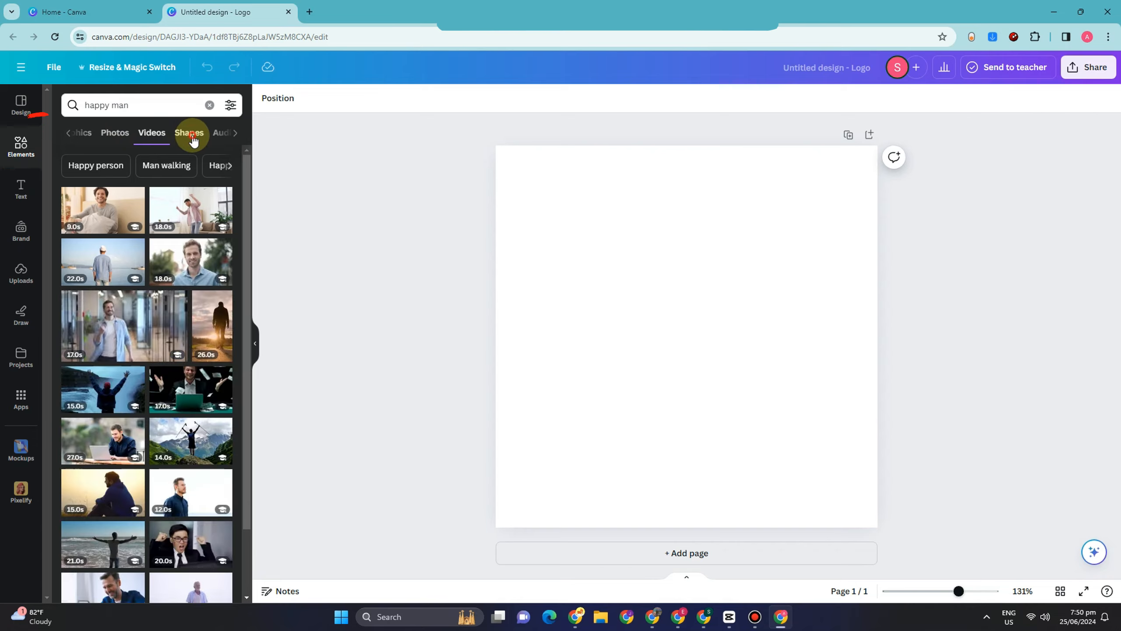
{"action": "left_click", "coordinate": [190, 139]}
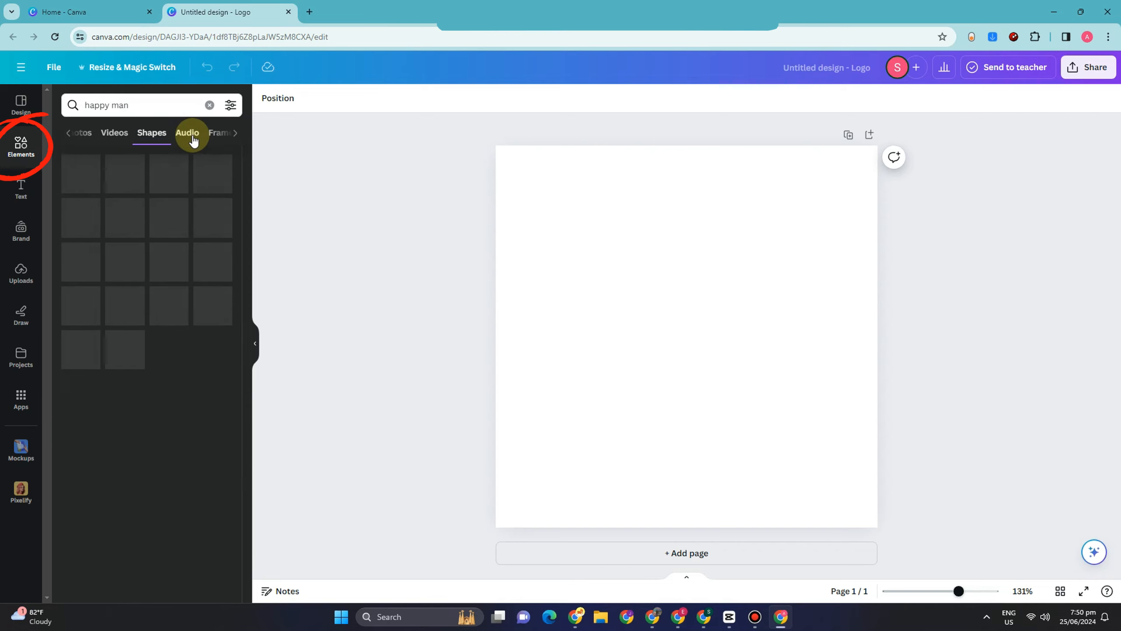
{"action": "left_click", "coordinate": [114, 135]}
{"action": "left_click", "coordinate": [118, 137]}
{"action": "left_click", "coordinate": [101, 134]}
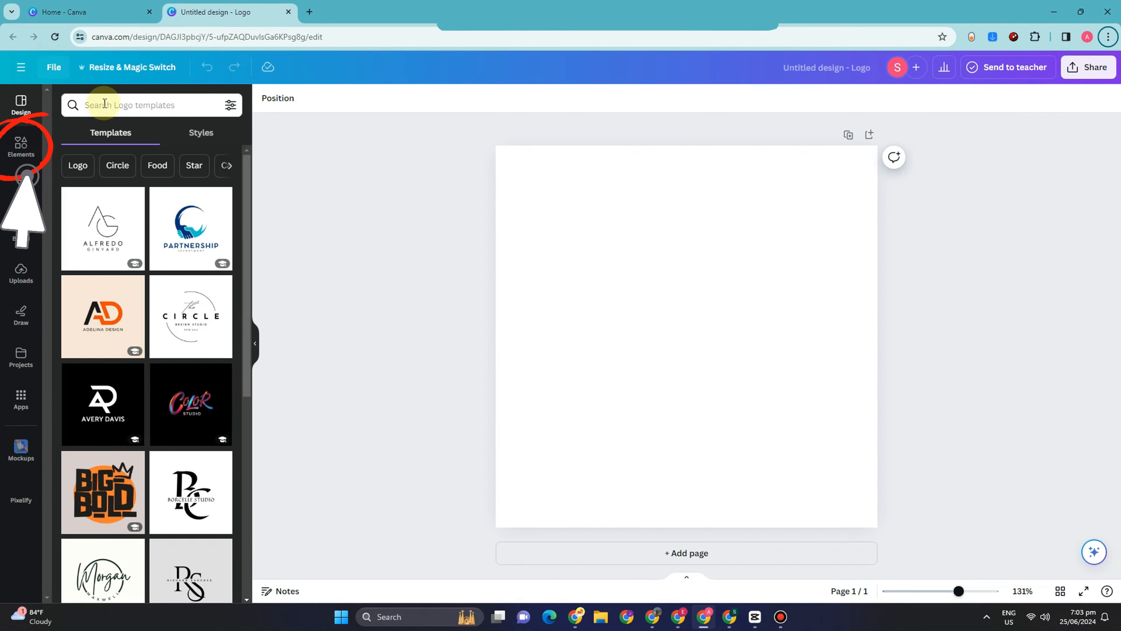
Search the logo templates and the elements library for "happy man".
{"action": "left_click", "coordinate": [126, 103]}
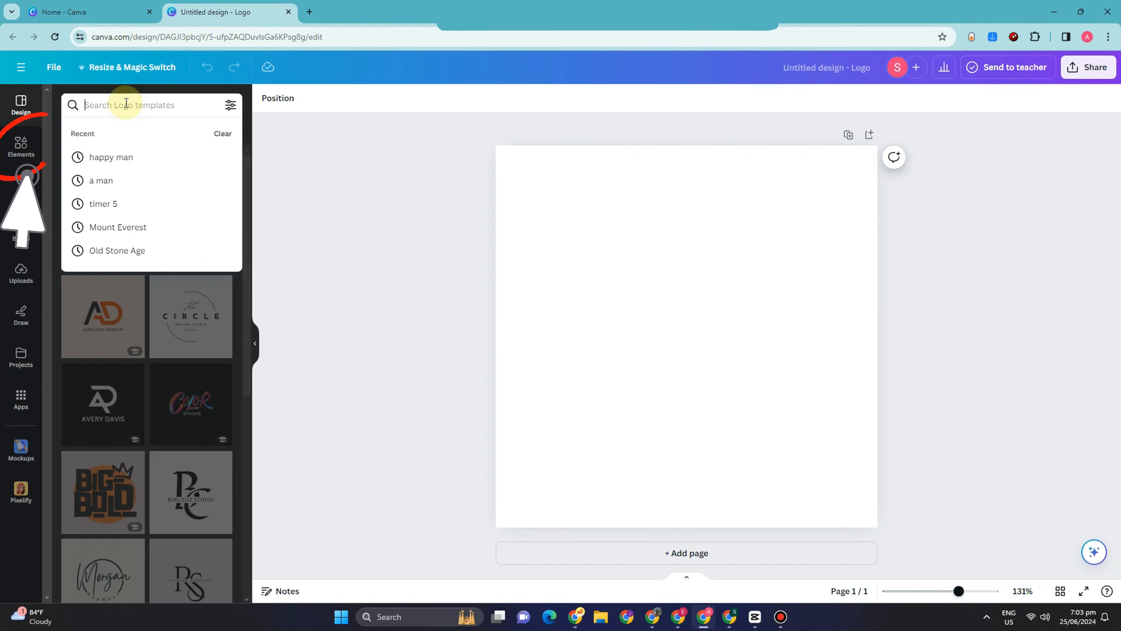
{"action": "left_click", "coordinate": [126, 157]}
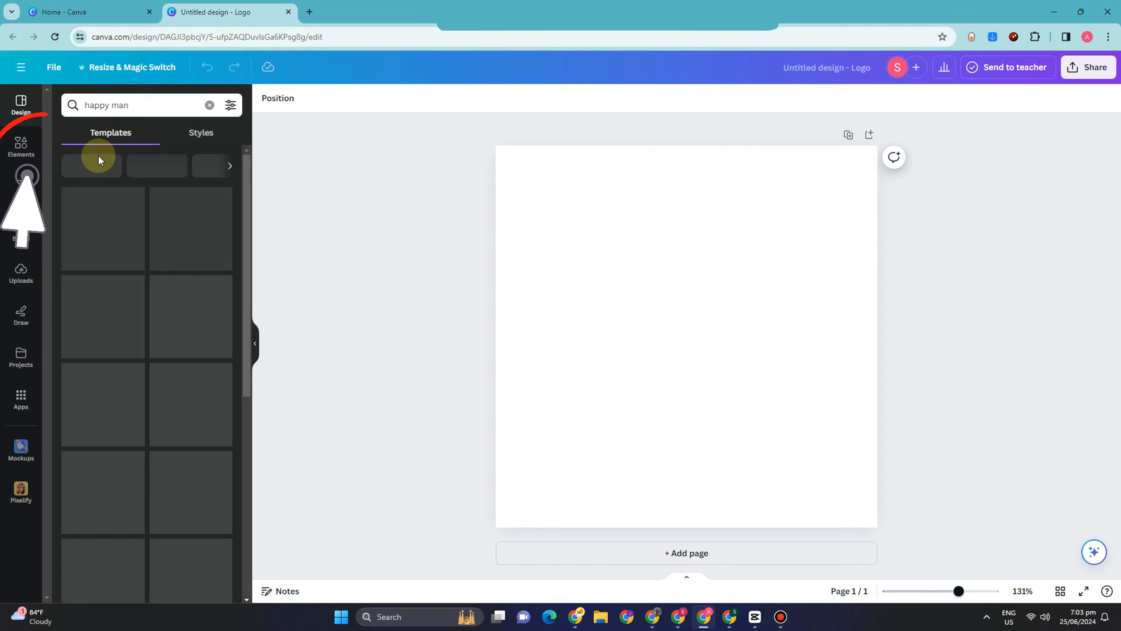
{"action": "left_click", "coordinate": [20, 141]}
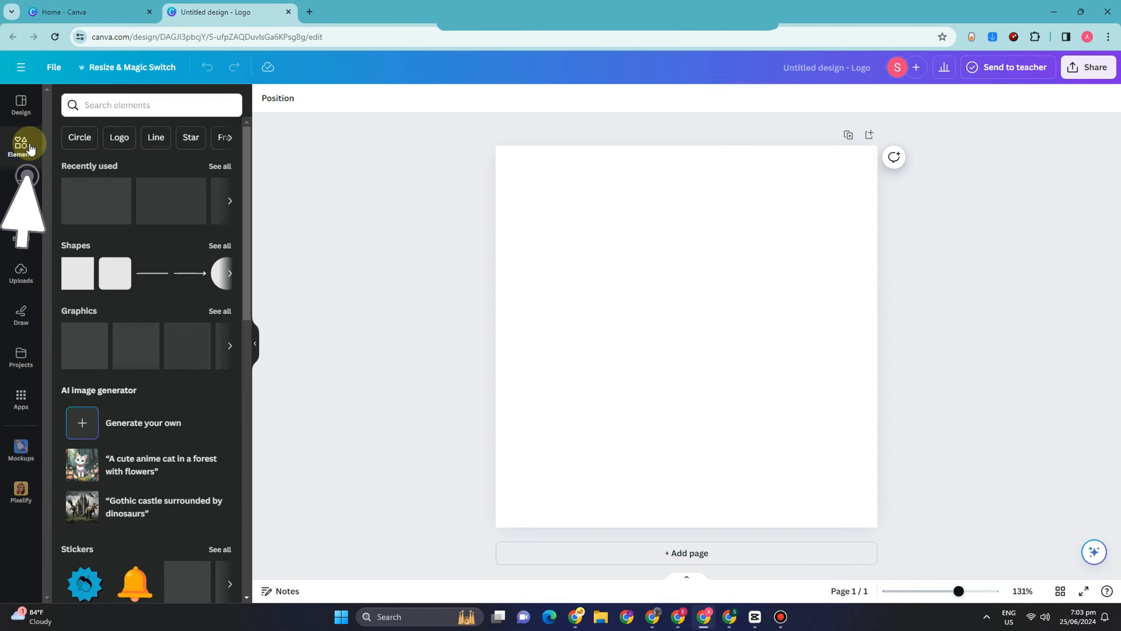
{"action": "left_click", "coordinate": [97, 102]}
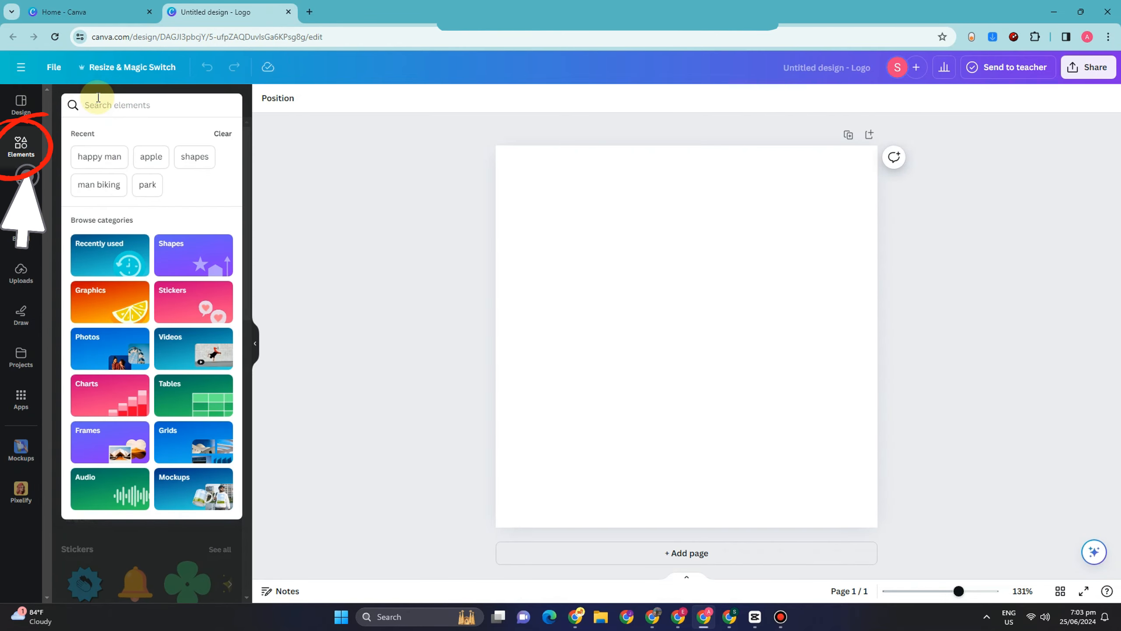
{"action": "type", "text": "happy a"}
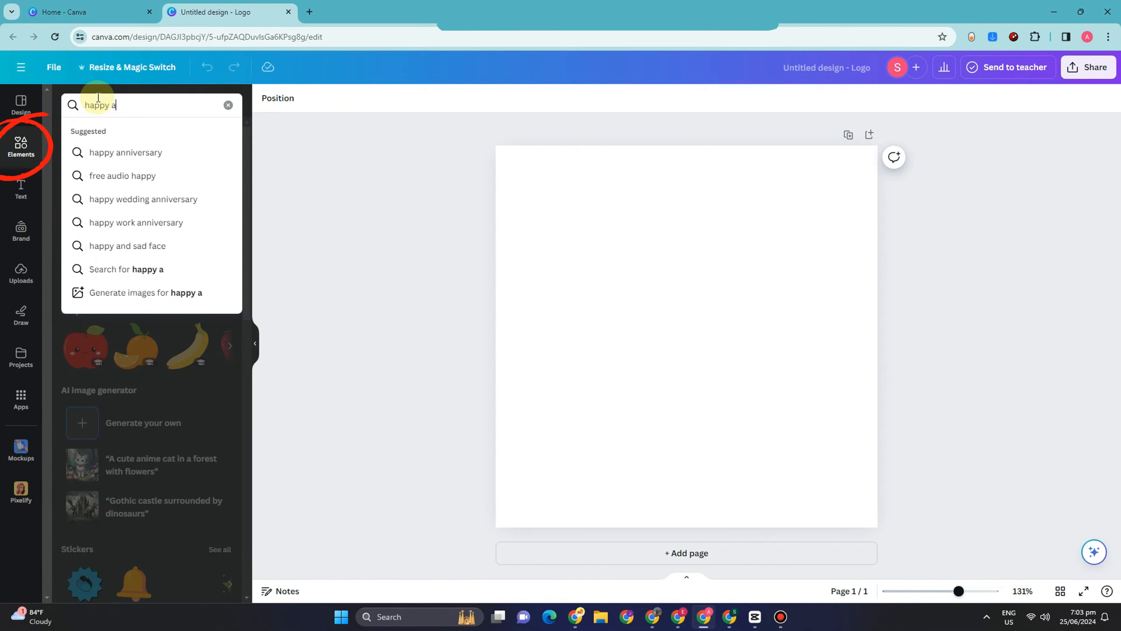
{"action": "key", "text": "BackSpace"}
{"action": "type", "text": "man"}
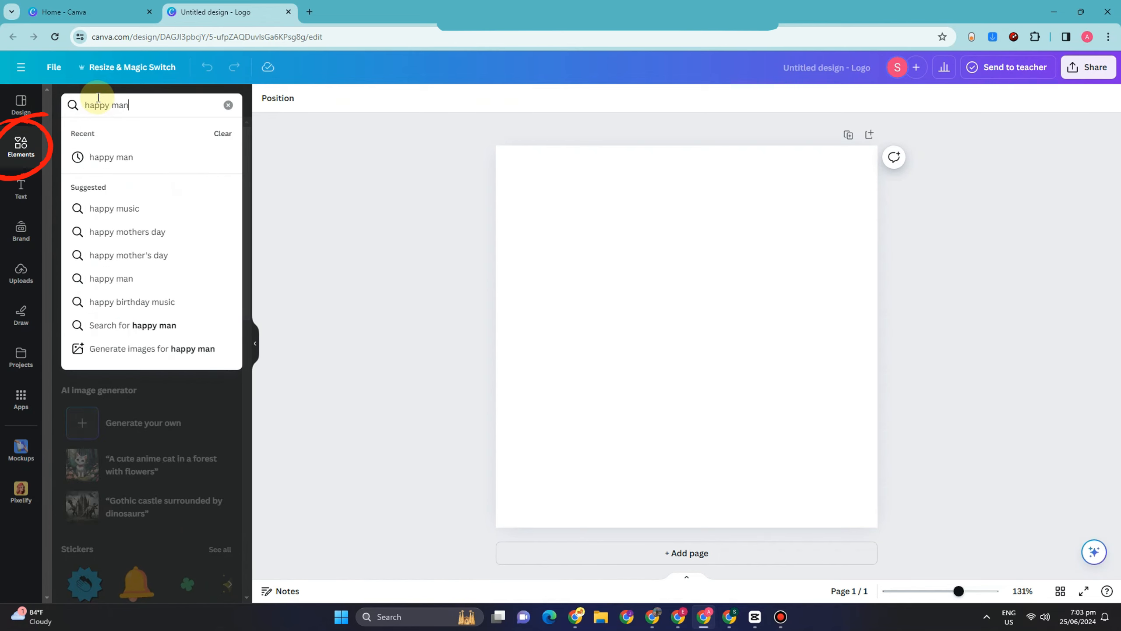
{"action": "key", "text": "Return"}
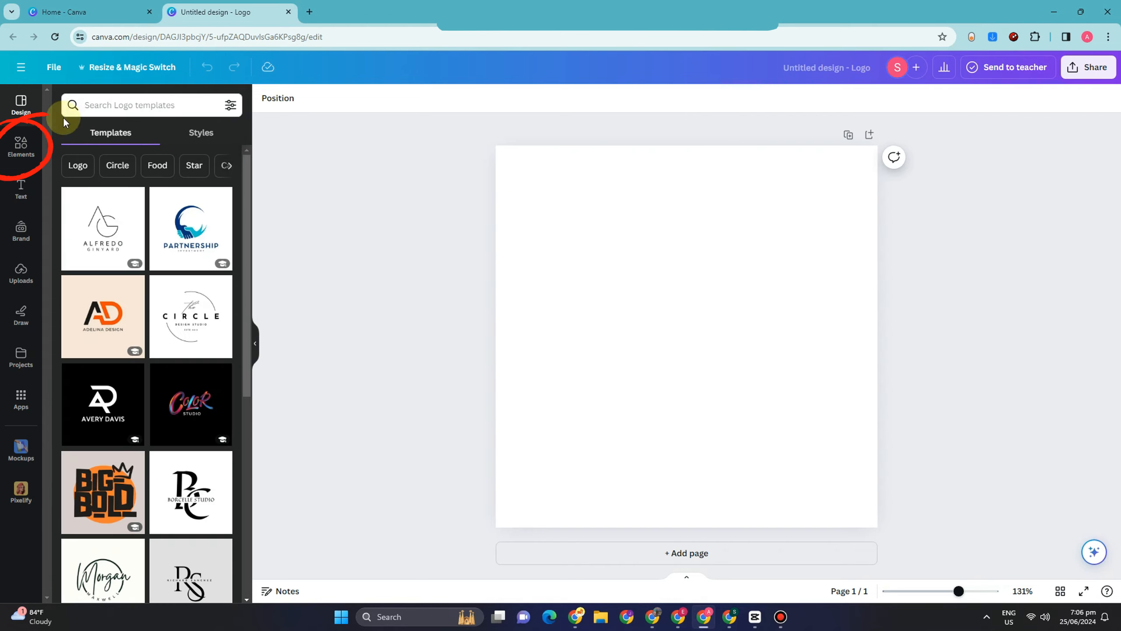
Search the elements library for "happy man" and limit the results to photos.
{"action": "left_click", "coordinate": [26, 155]}
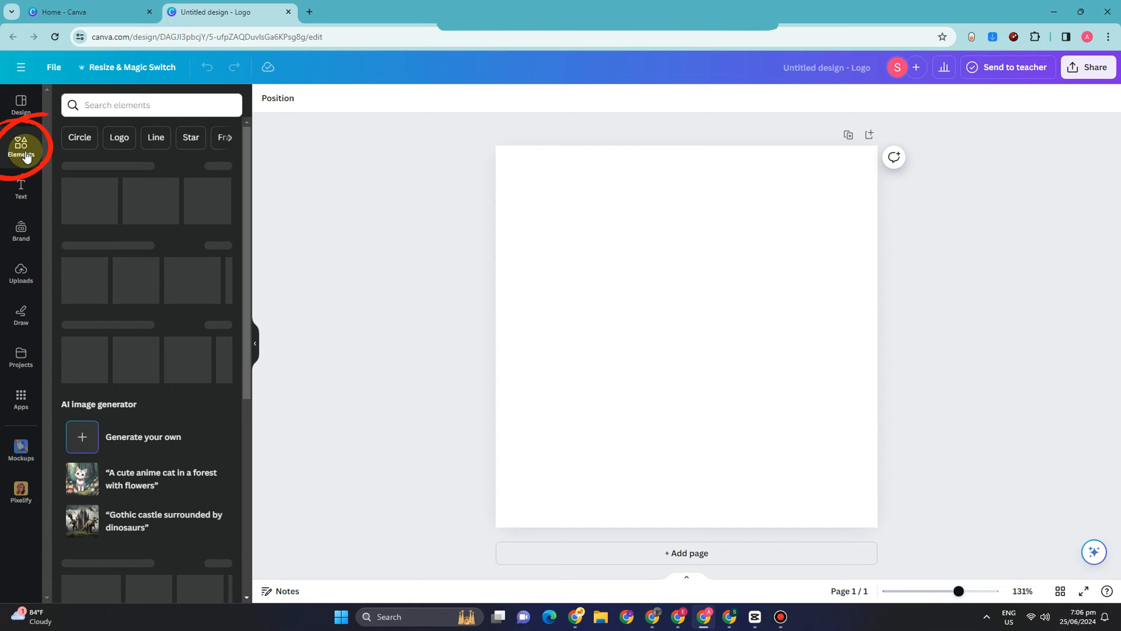
{"action": "left_click", "coordinate": [124, 95]}
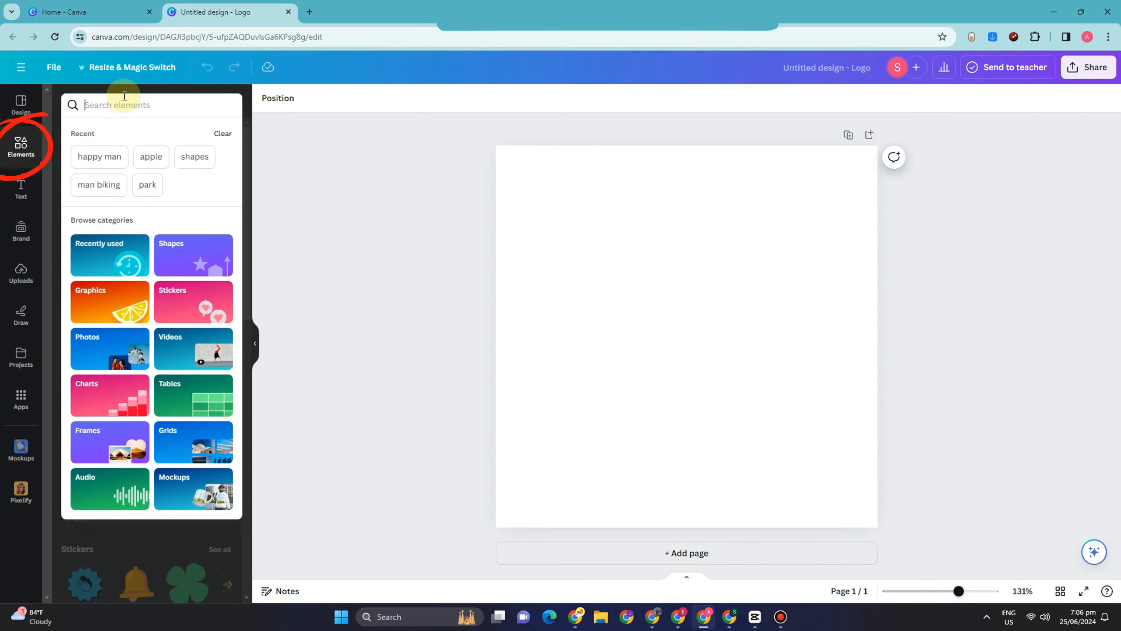
{"action": "type", "text": "happy man"}
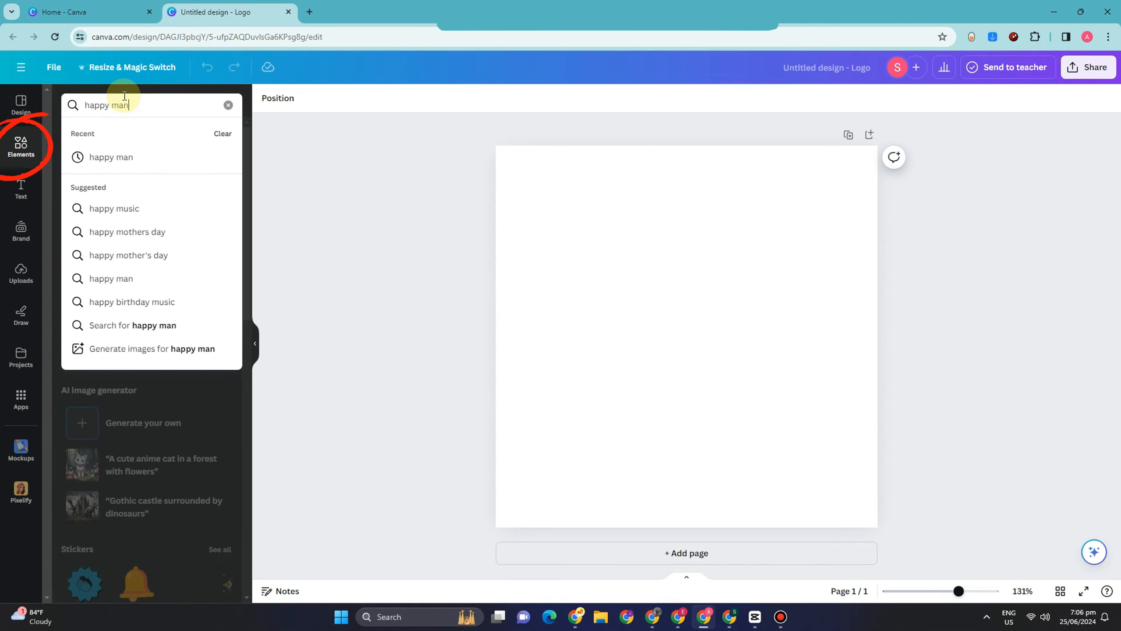
{"action": "key", "text": "Return"}
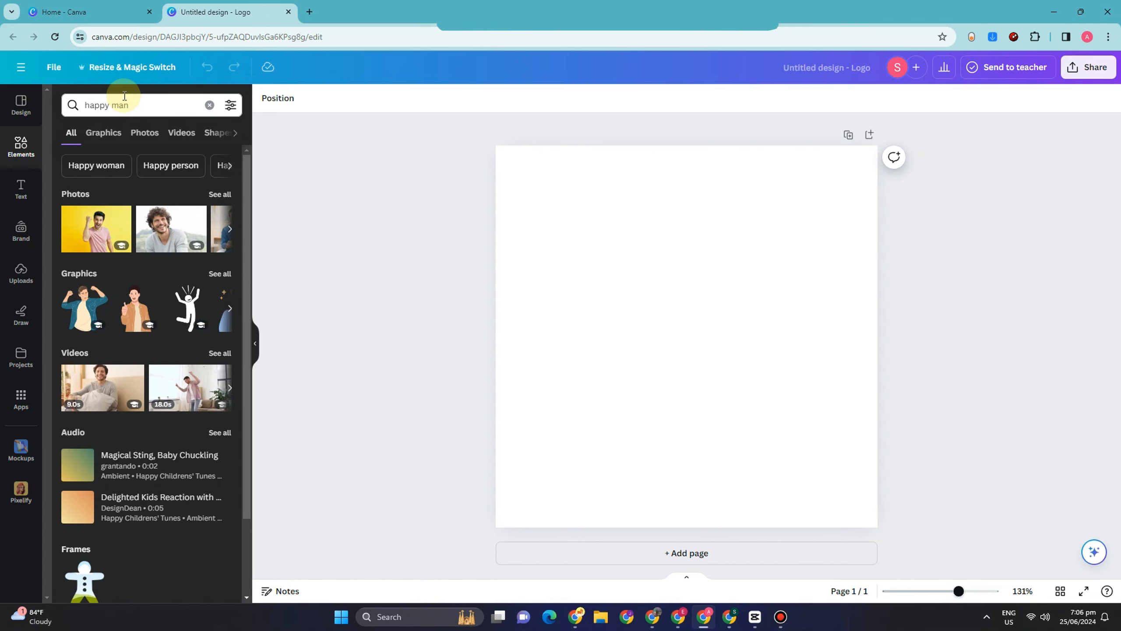
{"action": "left_click", "coordinate": [149, 133]}
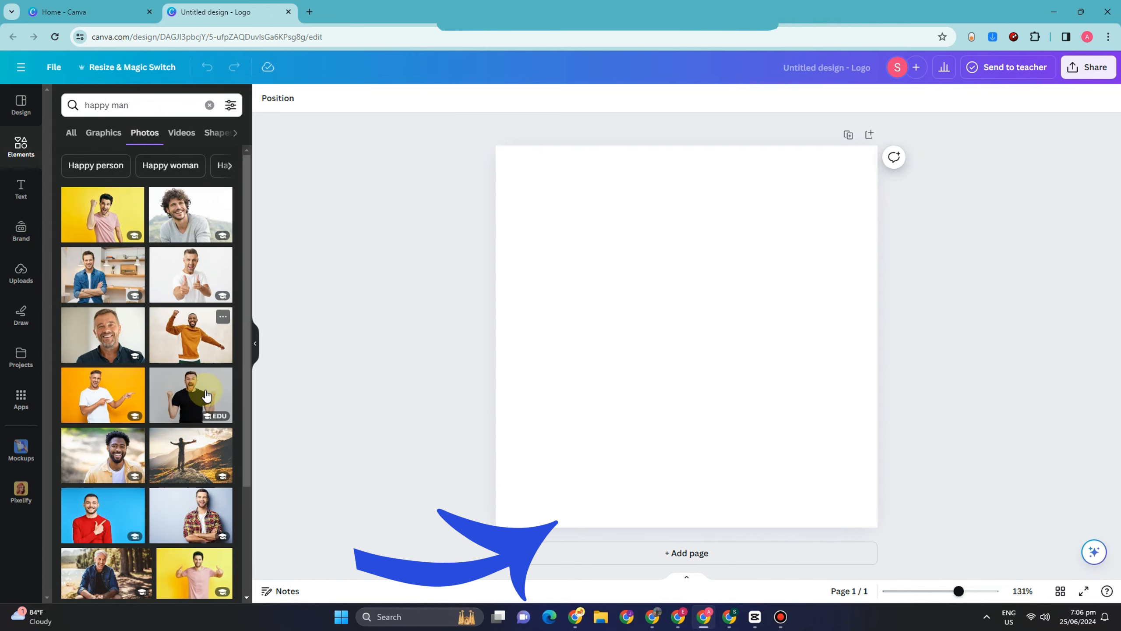
Add the photo of the man in a pink T-shirt pointing up against a teal background to the page.
{"action": "scroll", "coordinate": [183, 354], "scroll_direction": "down", "scroll_amount": 3}
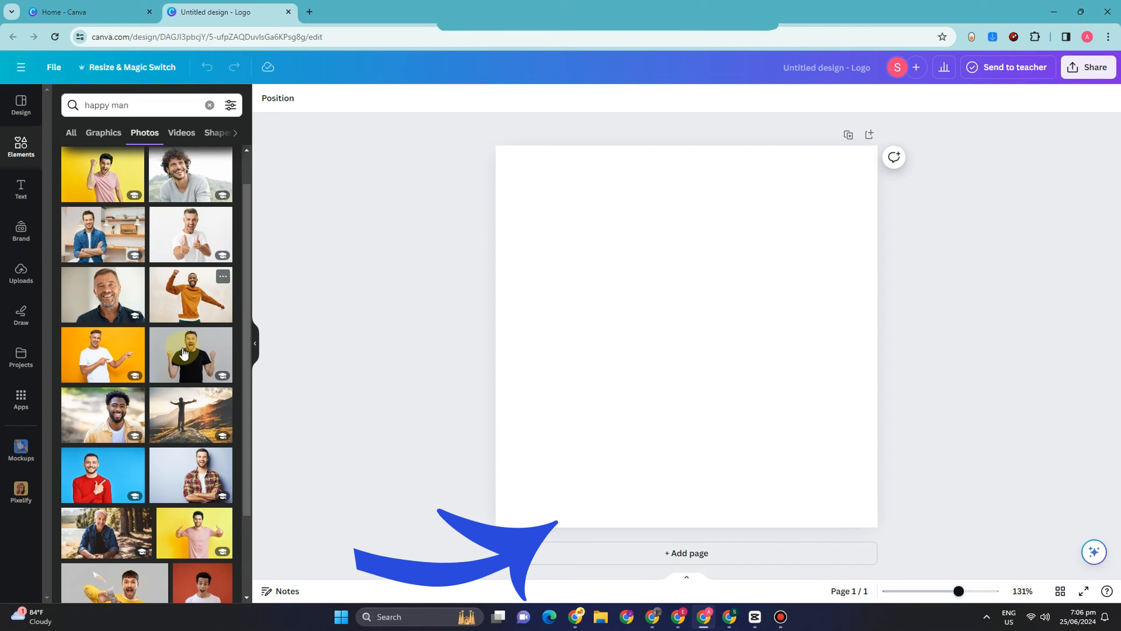
{"action": "scroll", "coordinate": [184, 354], "scroll_direction": "down", "scroll_amount": 5}
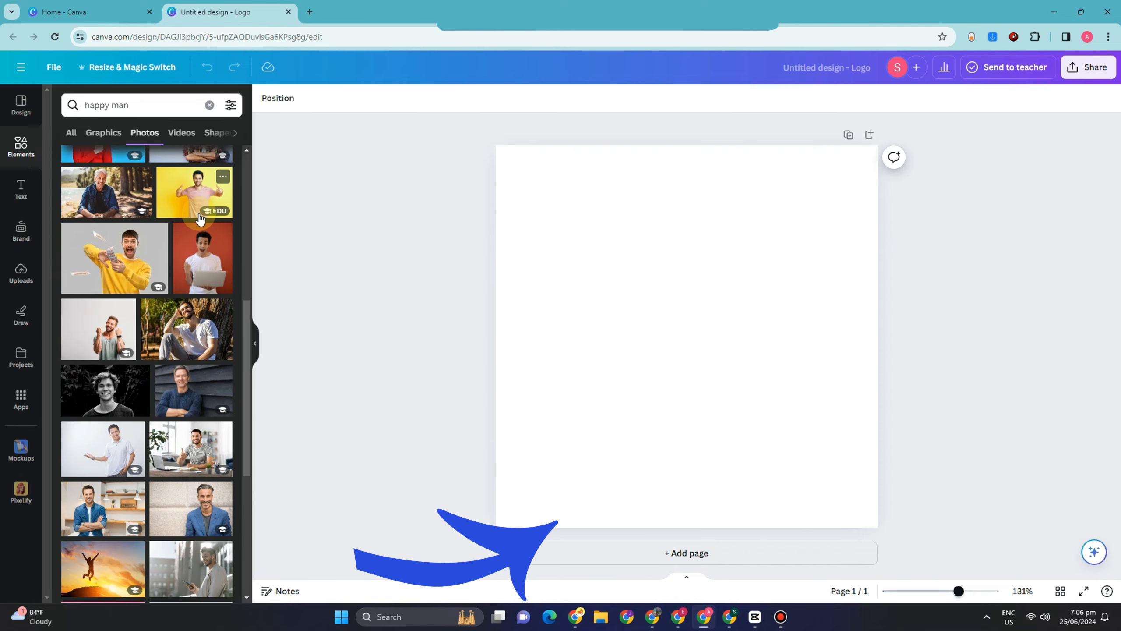
{"action": "scroll", "coordinate": [188, 282], "scroll_direction": "down", "scroll_amount": 7}
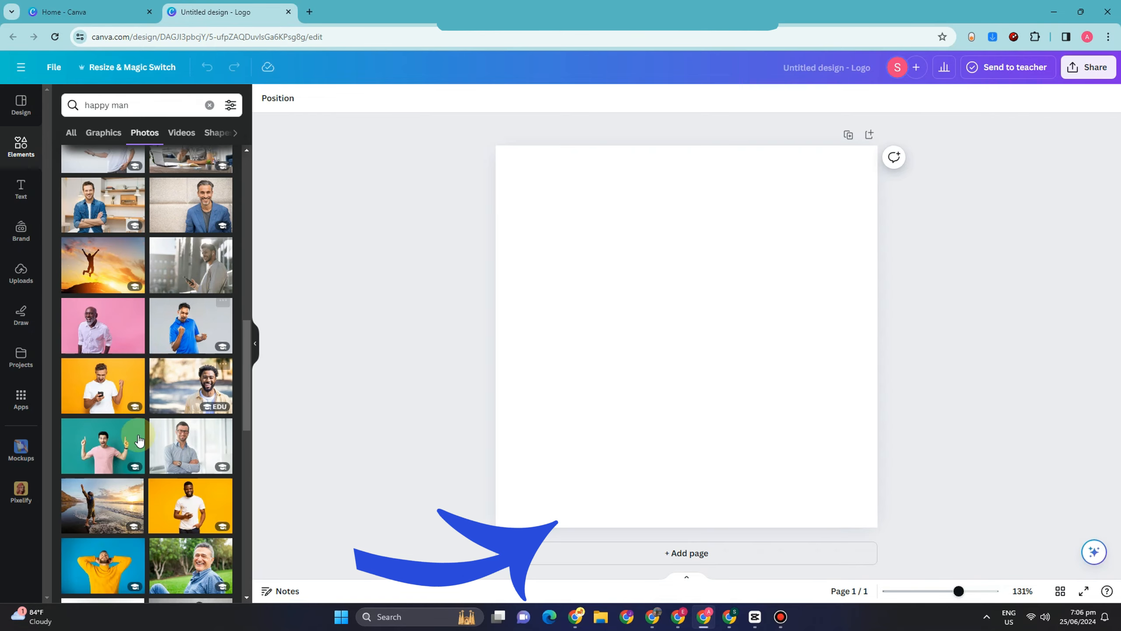
{"action": "left_click", "coordinate": [107, 451]}
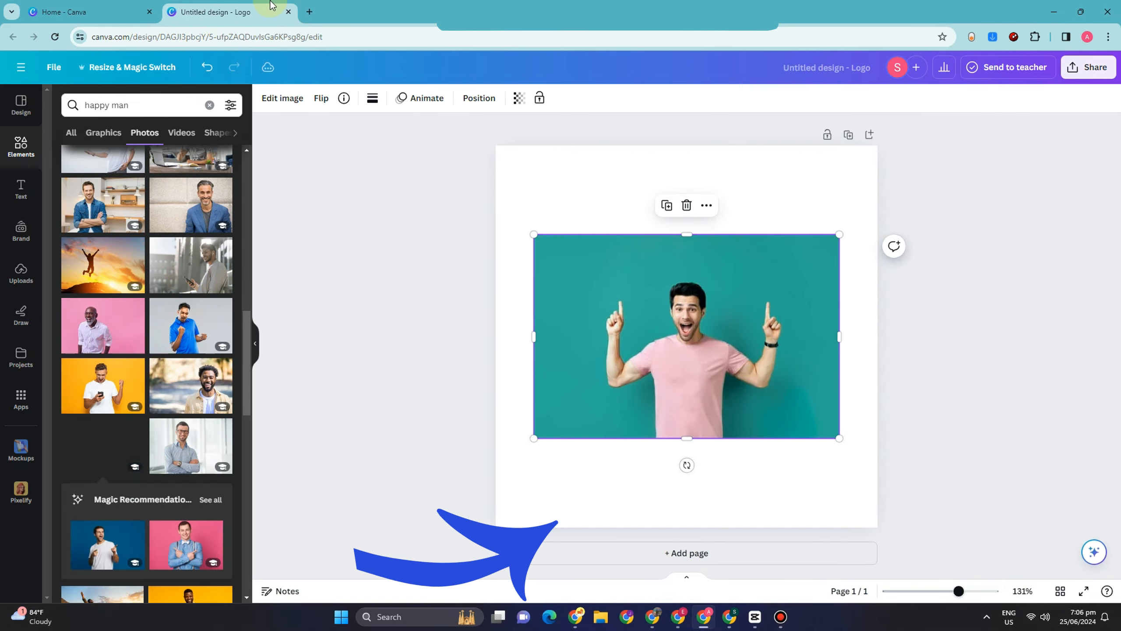
Duplicate the photo of the man in the pink T-shirt.
{"action": "left_click_drag", "start_coordinate": [965, 595], "coordinate": [971, 592]}
{"action": "scroll", "coordinate": [644, 333], "scroll_direction": "down", "scroll_amount": 2}
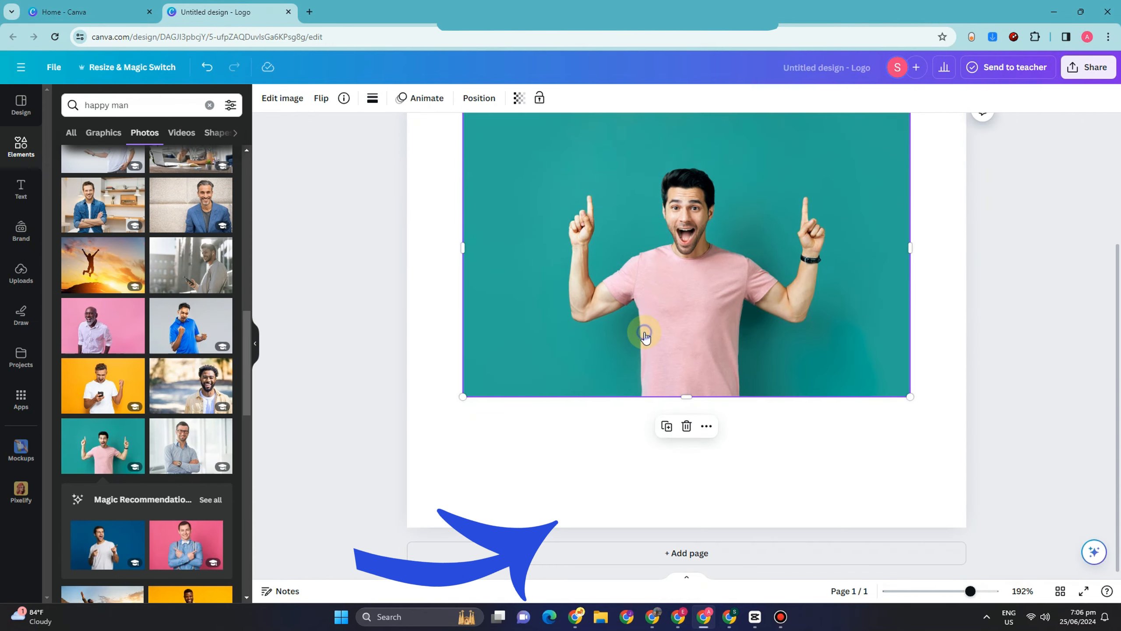
{"action": "right_click", "coordinate": [644, 332]}
{"action": "left_click", "coordinate": [707, 348]}
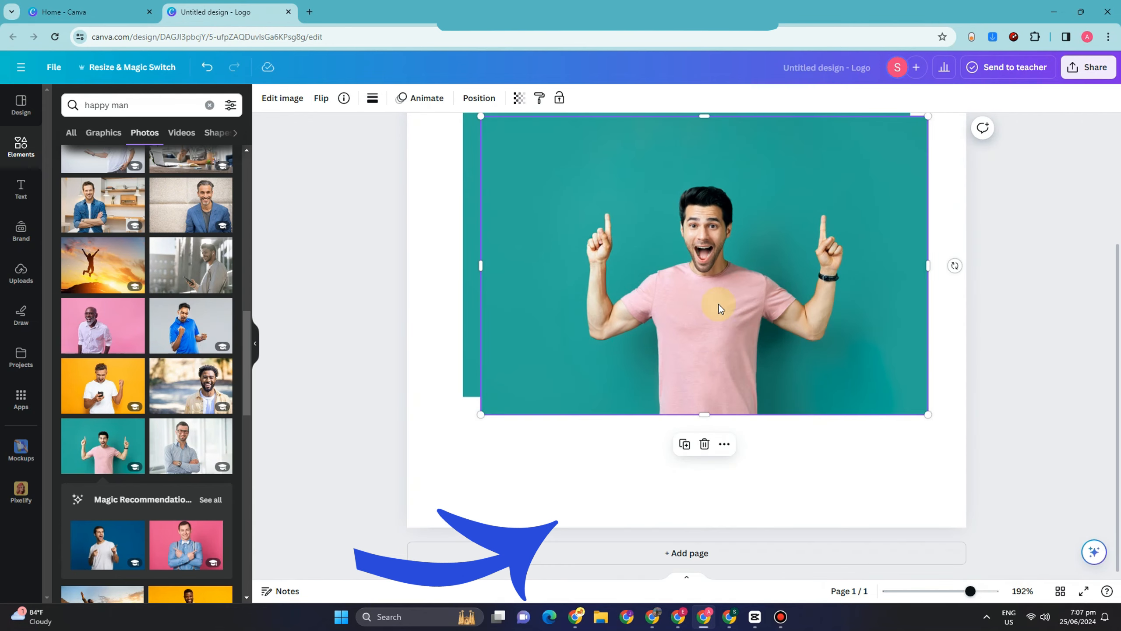
Add a second page and move the duplicated photo onto the middle of it.
{"action": "left_click", "coordinate": [714, 546]}
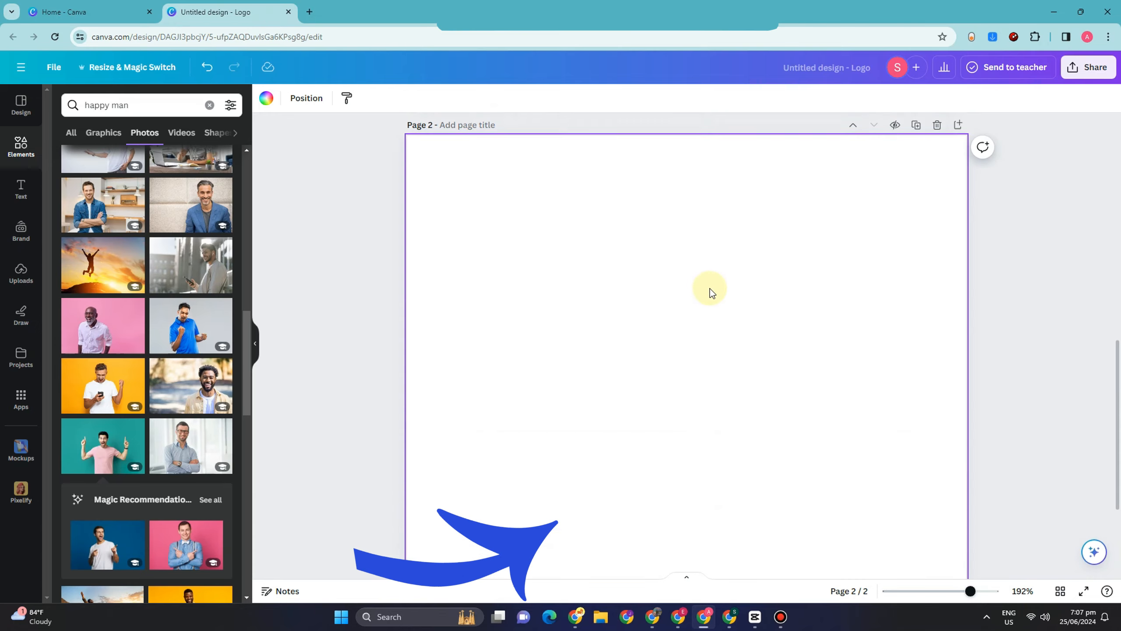
{"action": "scroll", "coordinate": [708, 265], "scroll_direction": "up", "scroll_amount": 5}
{"action": "left_click_drag", "start_coordinate": [684, 407], "coordinate": [676, 598]}
{"action": "scroll", "coordinate": [693, 435], "scroll_direction": "down", "scroll_amount": 5}
{"action": "left_click_drag", "start_coordinate": [691, 334], "coordinate": [693, 430]}
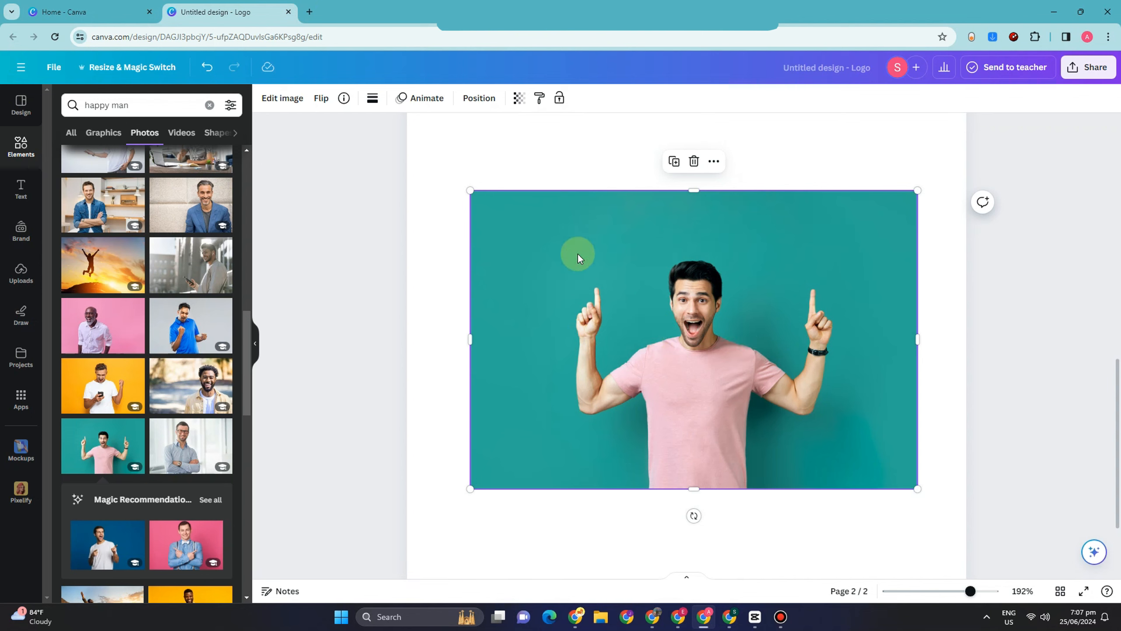
Remove the background of the photo on page 2 with BG Remover.
{"action": "left_click", "coordinate": [270, 102]}
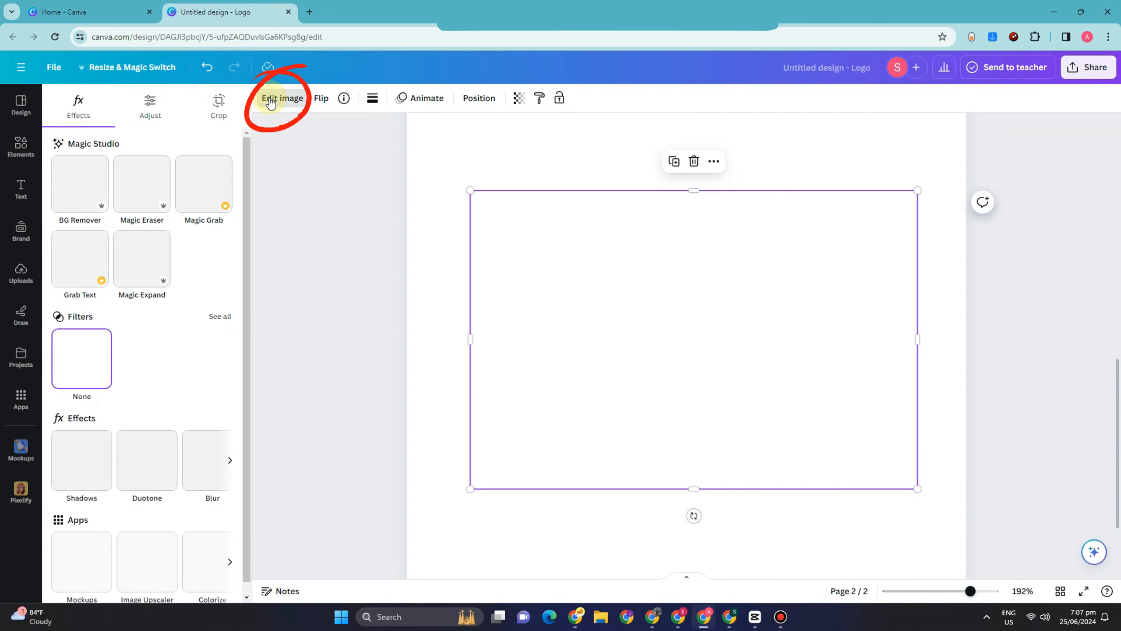
{"action": "left_click", "coordinate": [69, 195]}
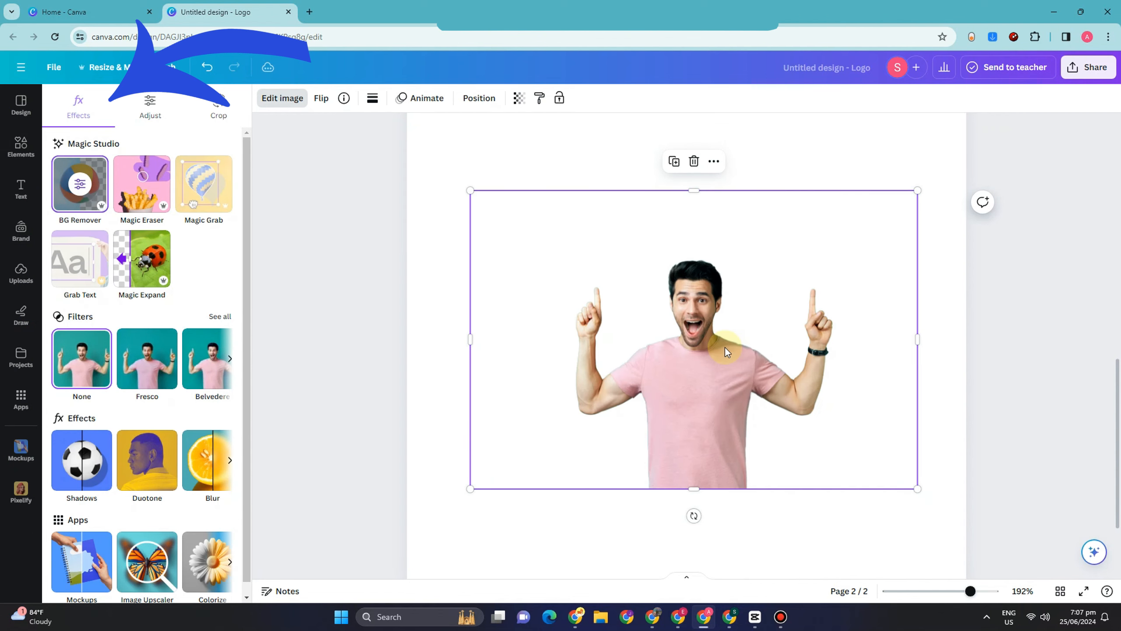
{"action": "left_click_drag", "start_coordinate": [463, 490], "coordinate": [444, 504]}
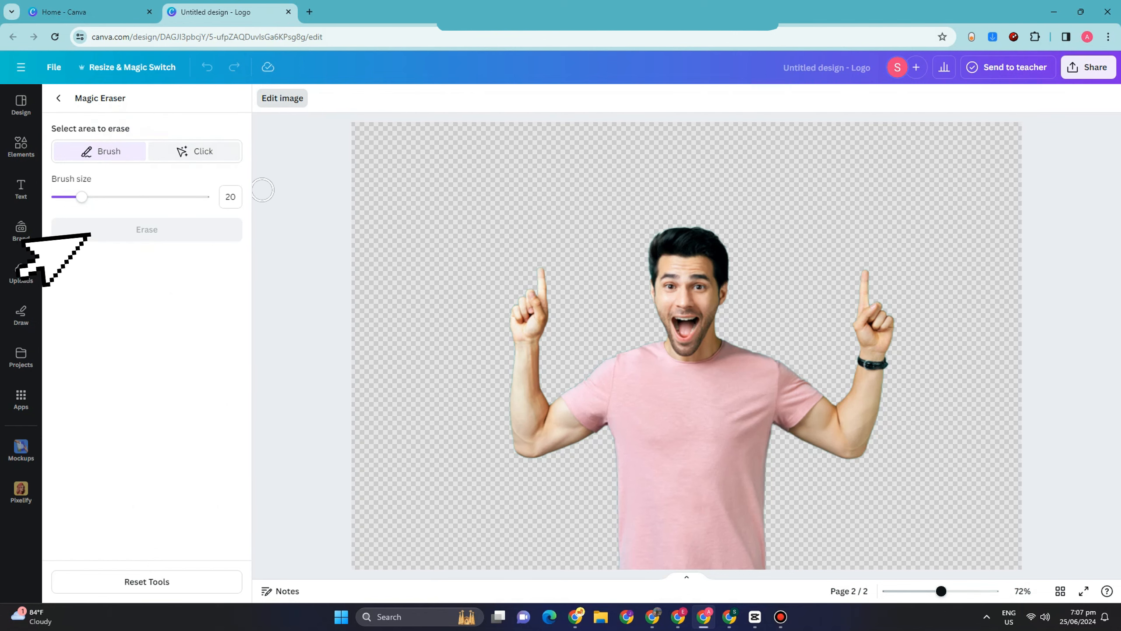
Set the Magic Eraser brush size to 36 and brush over the man's raised arm on the side without the wristband.
{"action": "left_click_drag", "start_coordinate": [94, 199], "coordinate": [107, 198]}
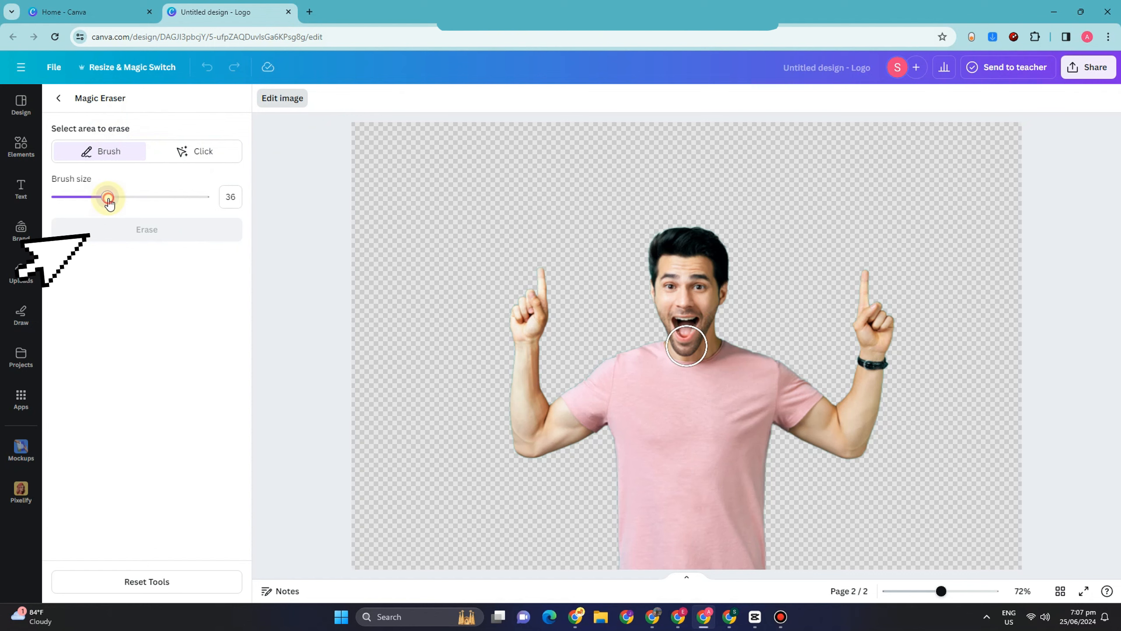
{"action": "left_click", "coordinate": [525, 353]}
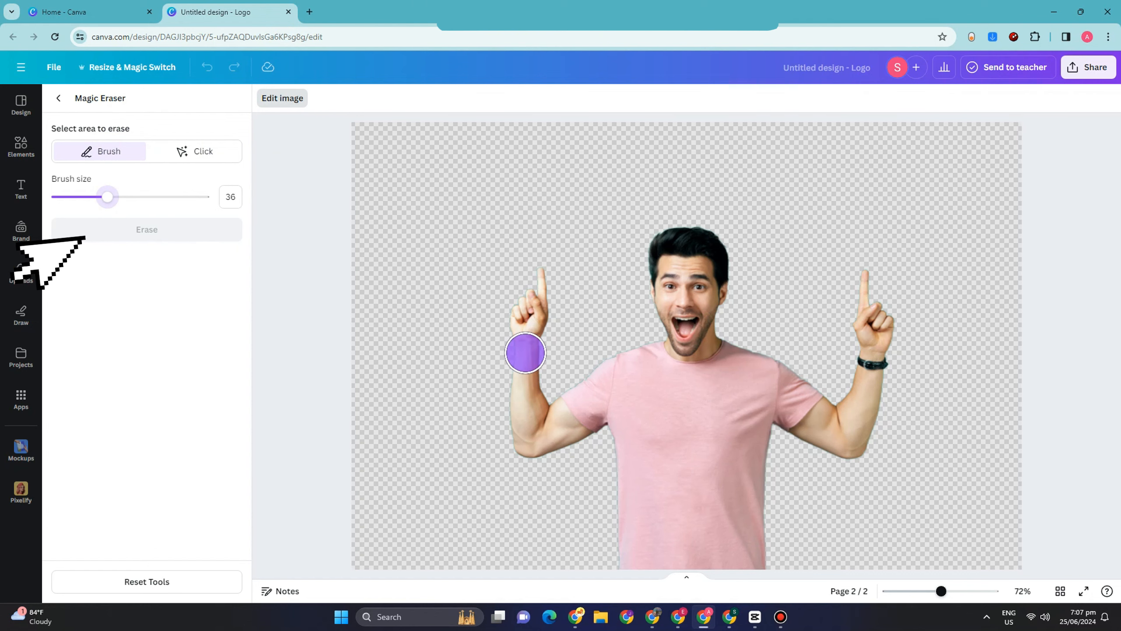
{"action": "left_click_drag", "start_coordinate": [525, 353], "coordinate": [526, 220]}
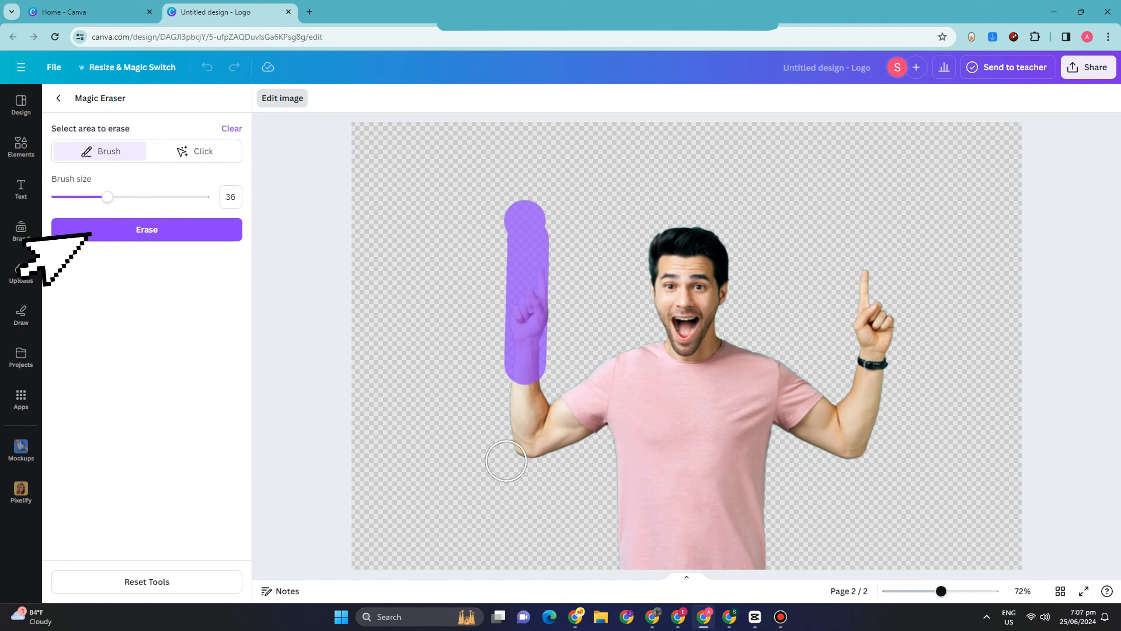
{"action": "left_click", "coordinate": [512, 385]}
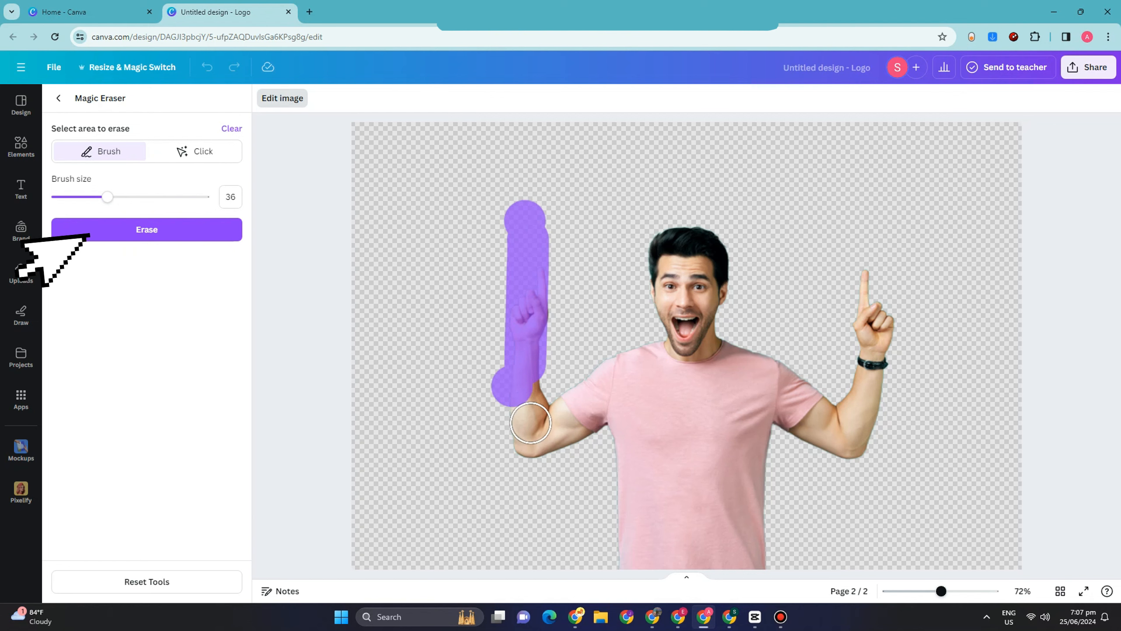
{"action": "left_click", "coordinate": [531, 423]}
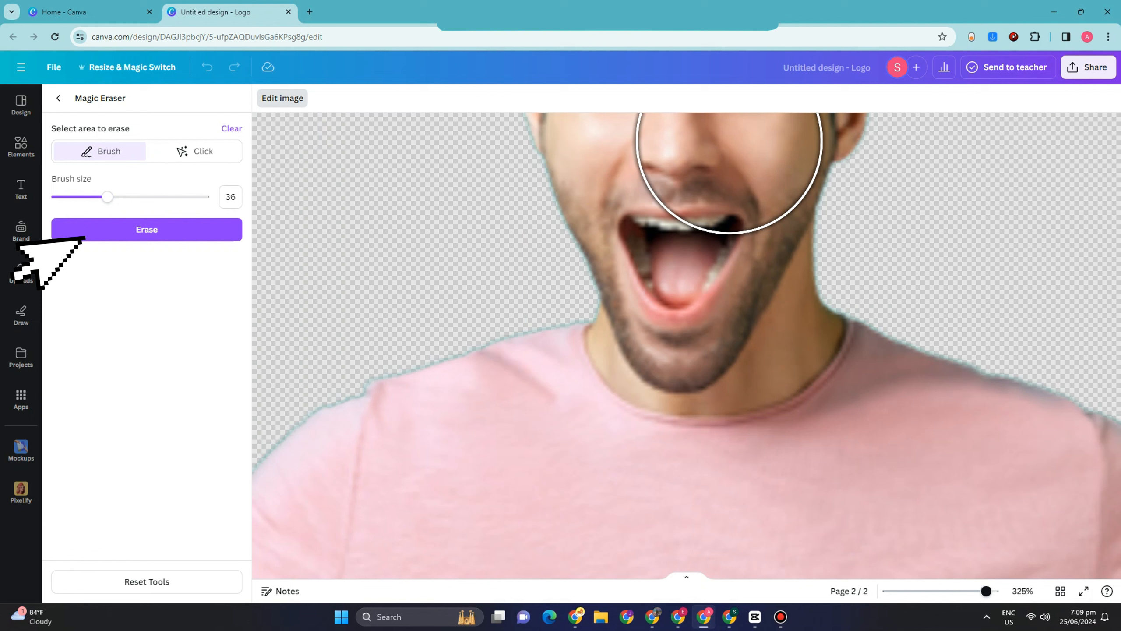
{"action": "key", "text": "alt"}
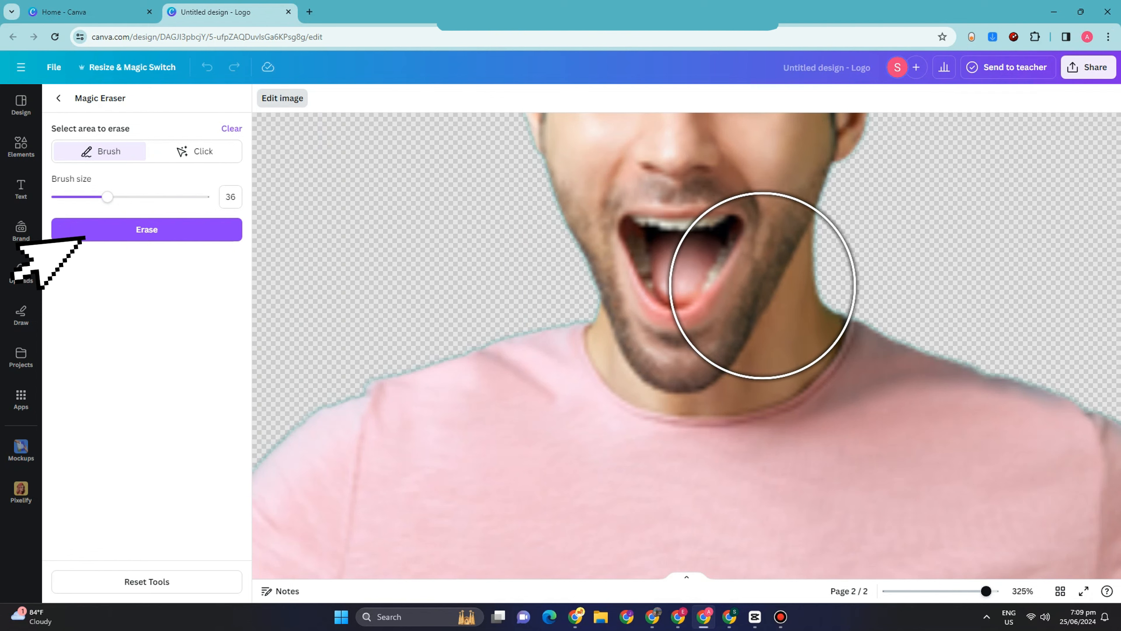
Brush over the man's head and his other arm with Magic Eraser, and erase all the marked areas.
{"action": "mouse_move", "coordinate": [762, 285]}
{"action": "left_mouse_down"}
{"action": "mouse_move", "coordinate": [759, 309]}
{"action": "mouse_move", "coordinate": [751, 279]}
{"action": "mouse_move", "coordinate": [750, 299]}
{"action": "left_mouse_up"}
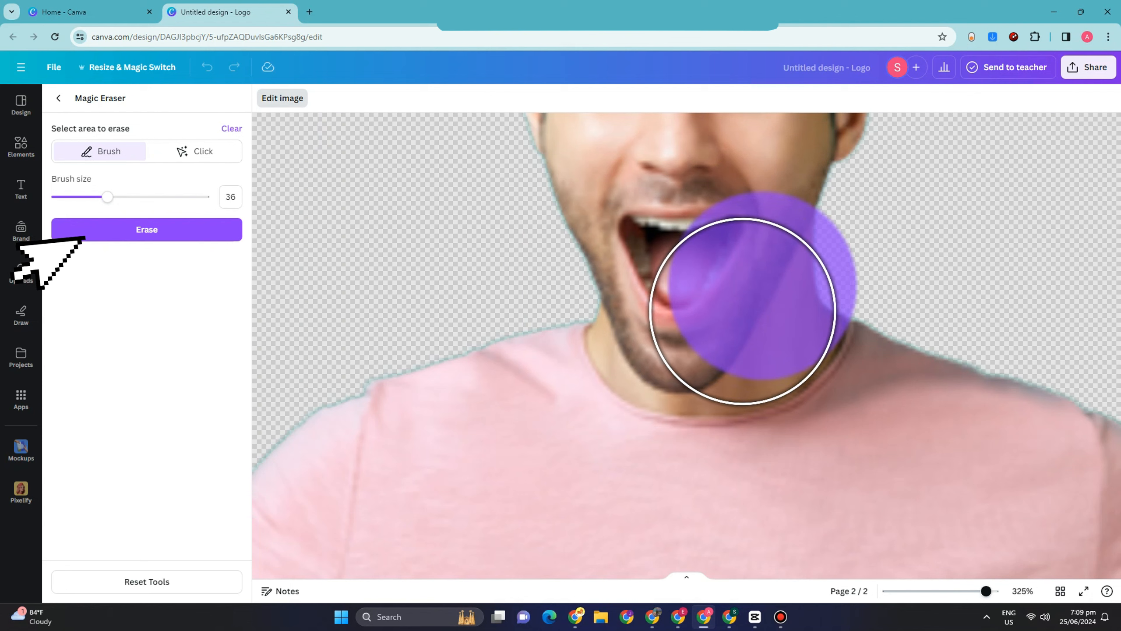
{"action": "left_click", "coordinate": [743, 311]}
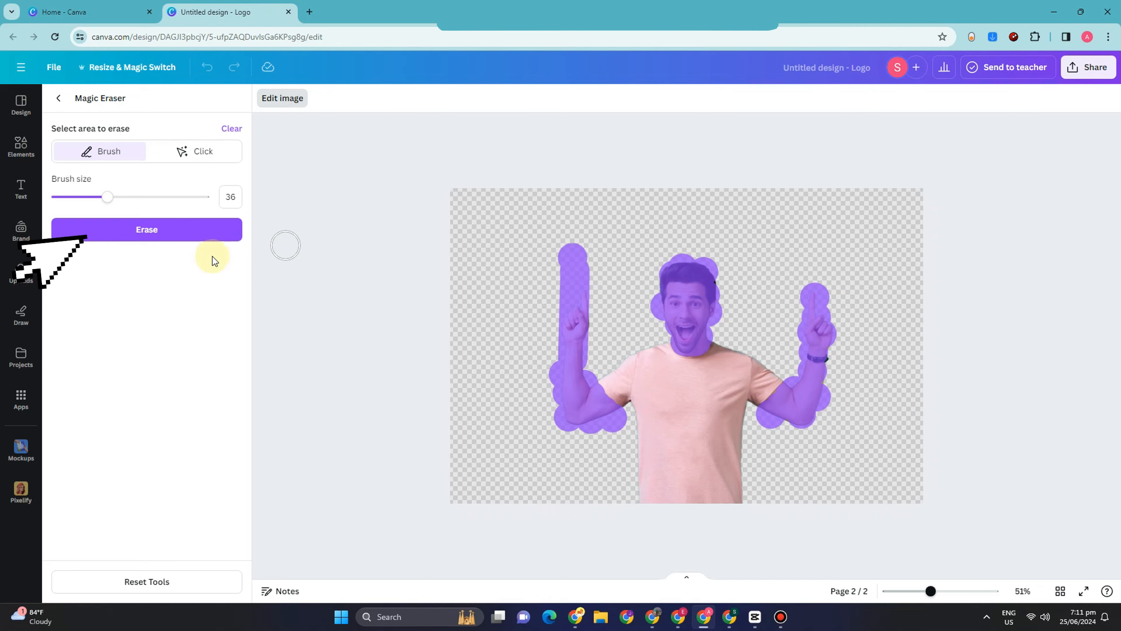
{"action": "left_click", "coordinate": [184, 237]}
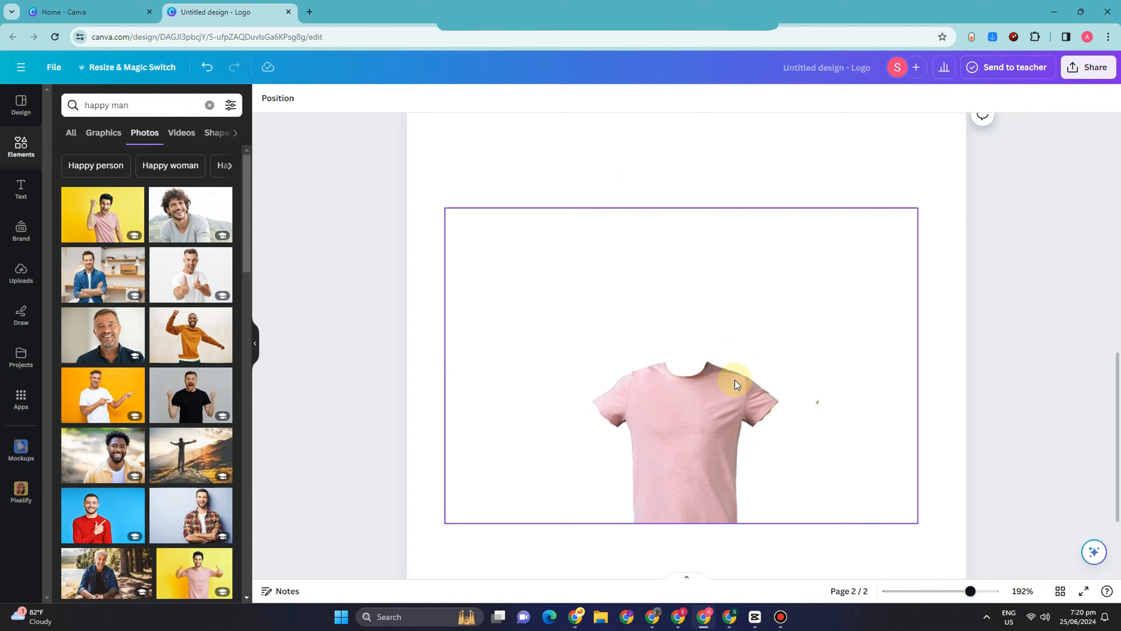
Download only page 2 with the T-shirt cutout as a PNG.
{"action": "left_click", "coordinate": [1086, 73]}
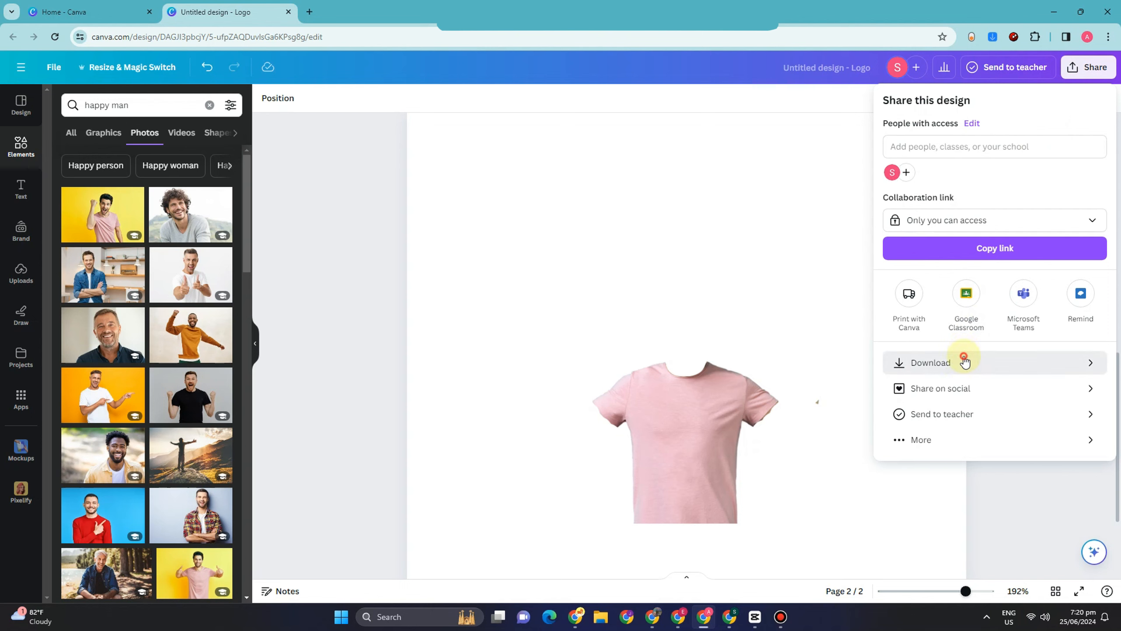
{"action": "left_click", "coordinate": [963, 359]}
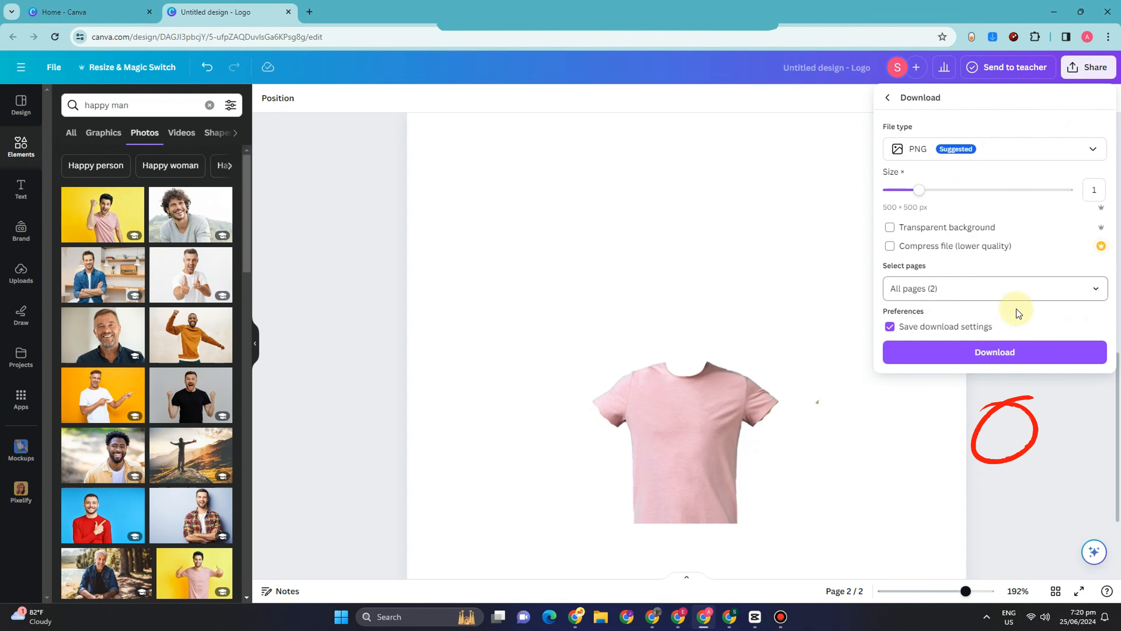
{"action": "left_click", "coordinate": [1096, 287]}
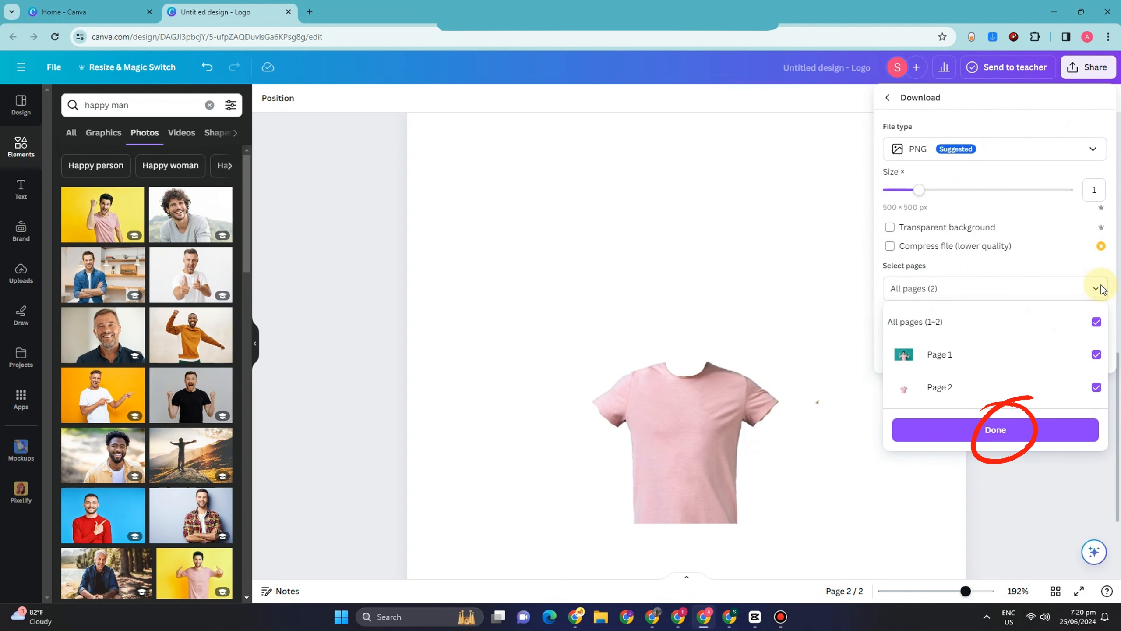
{"action": "left_click", "coordinate": [1097, 355]}
{"action": "left_click", "coordinate": [1030, 431]}
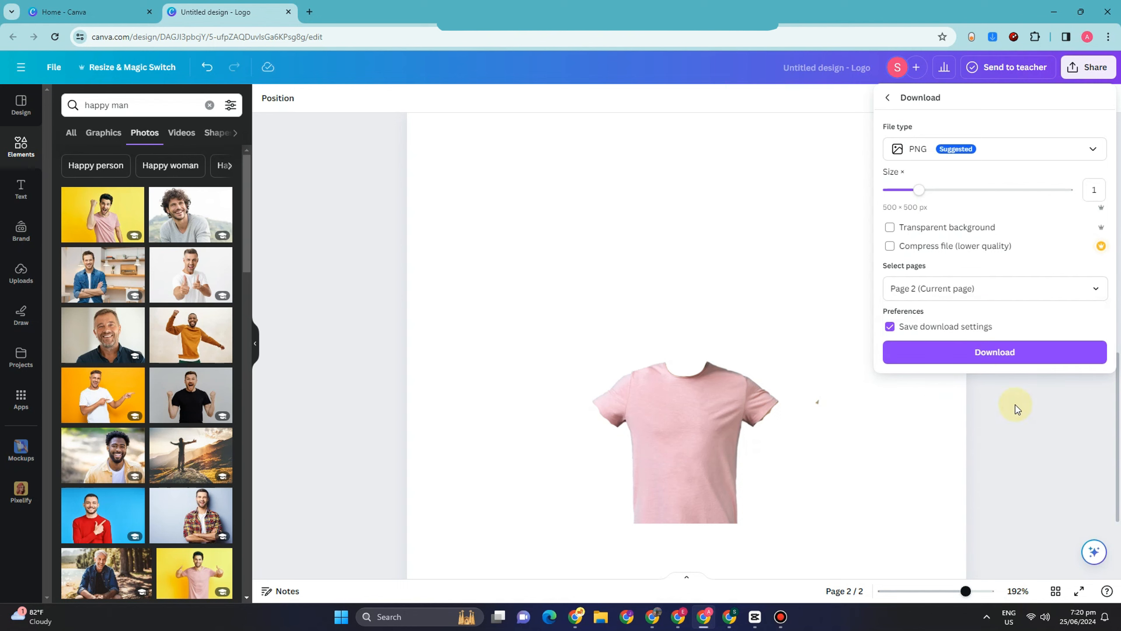
{"action": "left_click", "coordinate": [1011, 353]}
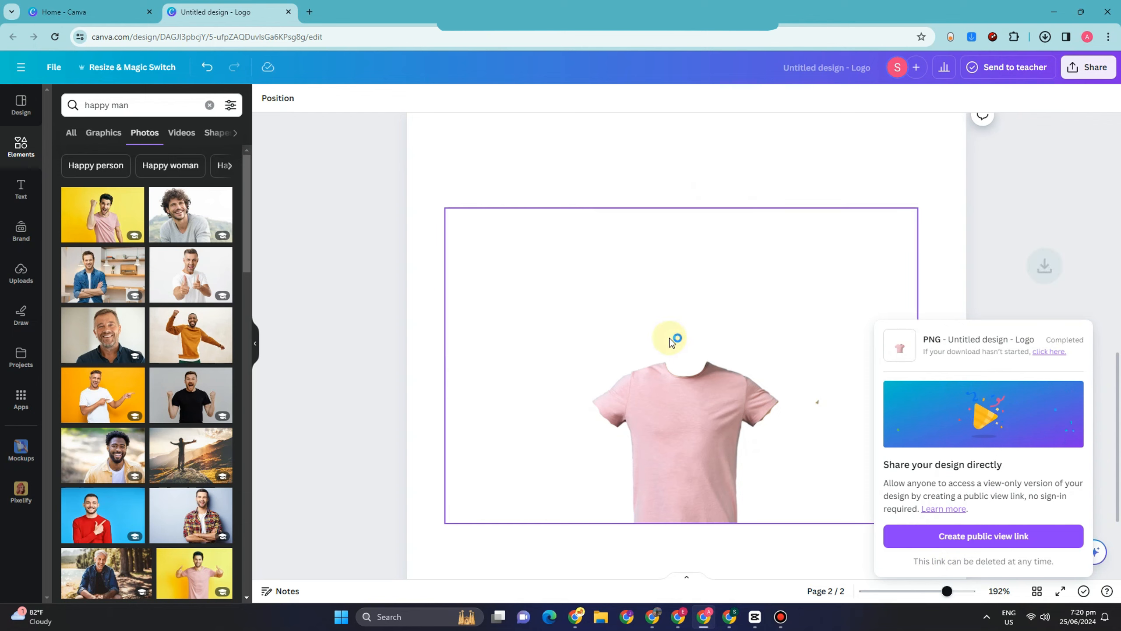
{"action": "left_click", "coordinate": [969, 281]}
Upload the exported T-shirt PNG to the image uploads.
{"action": "scroll", "coordinate": [894, 283], "scroll_direction": "up", "scroll_amount": 2}
{"action": "scroll", "coordinate": [859, 265], "scroll_direction": "up", "scroll_amount": 10}
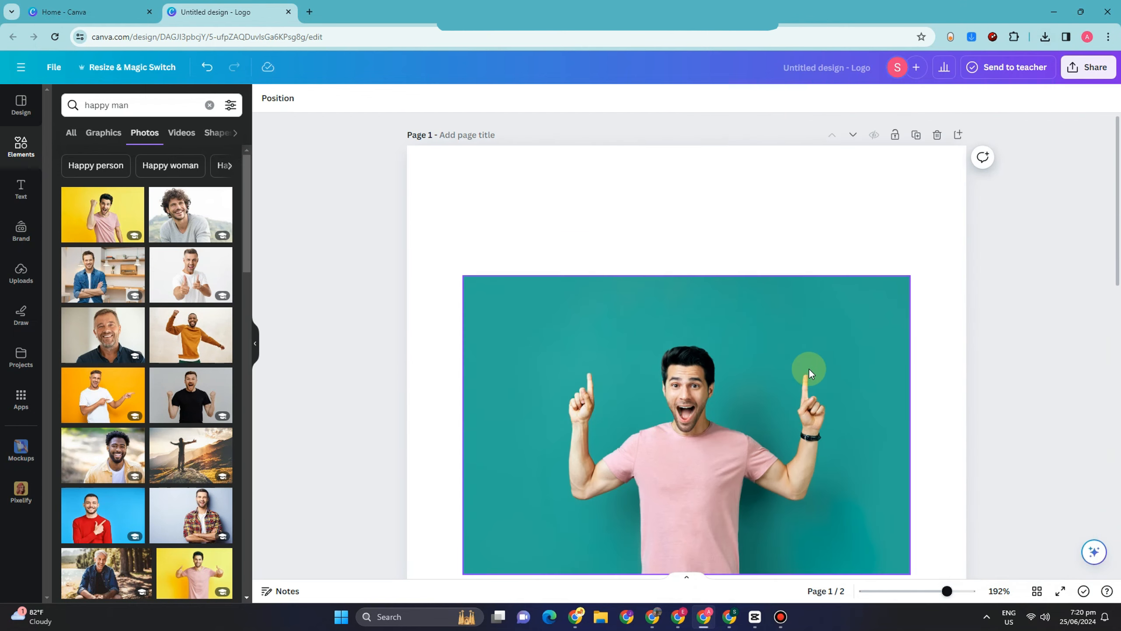
{"action": "scroll", "coordinate": [745, 393], "scroll_direction": "down", "scroll_amount": 3}
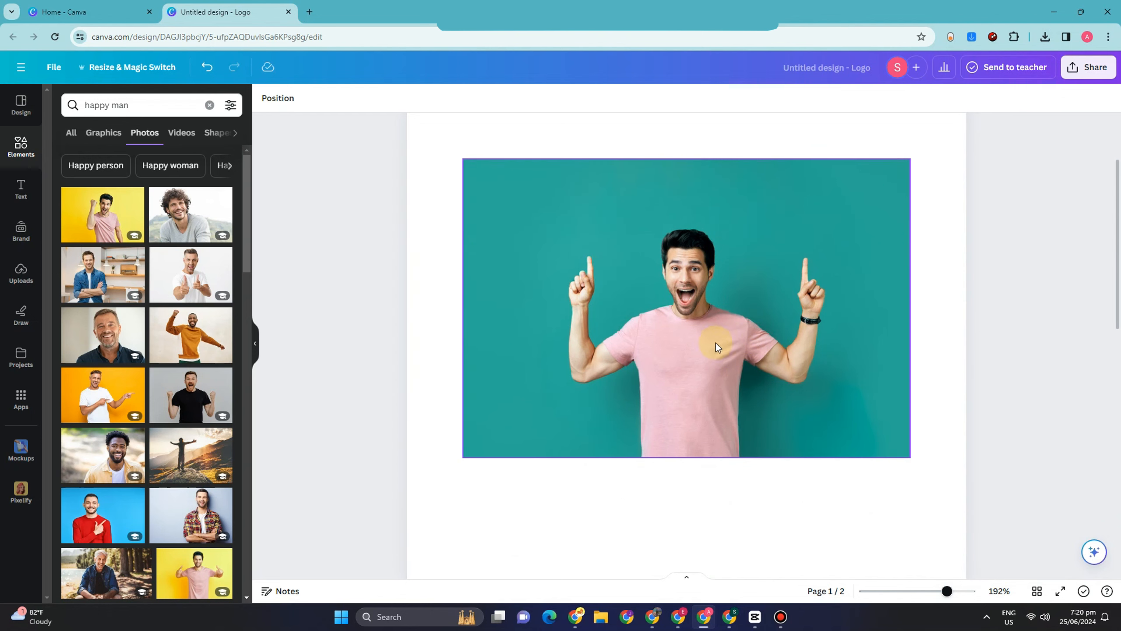
{"action": "left_click", "coordinate": [21, 273]}
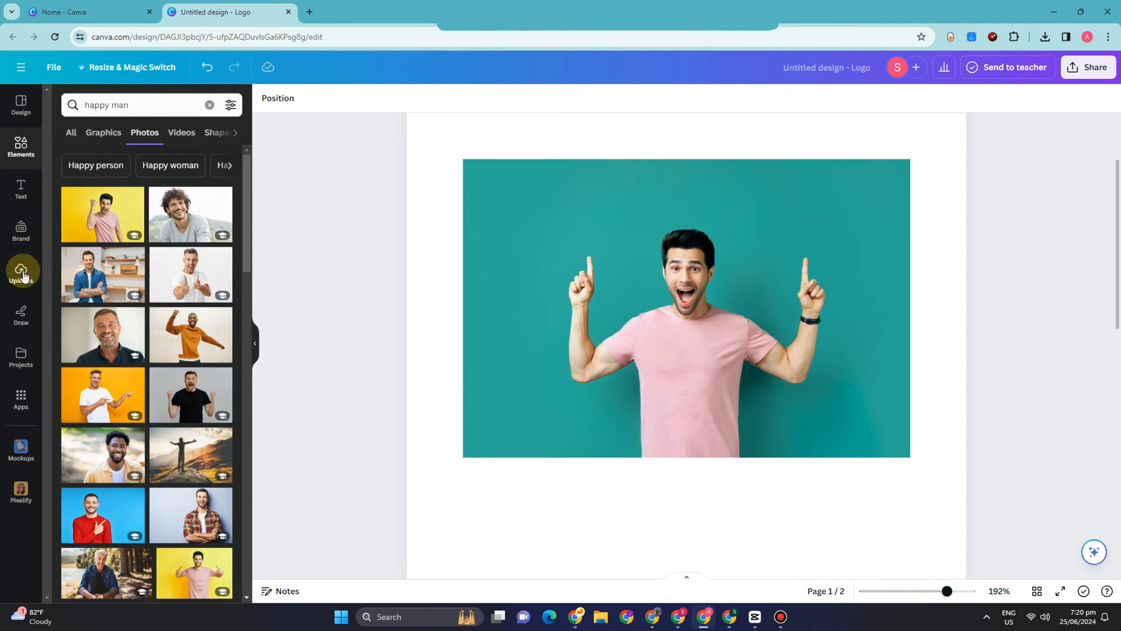
{"action": "left_click", "coordinate": [155, 135]}
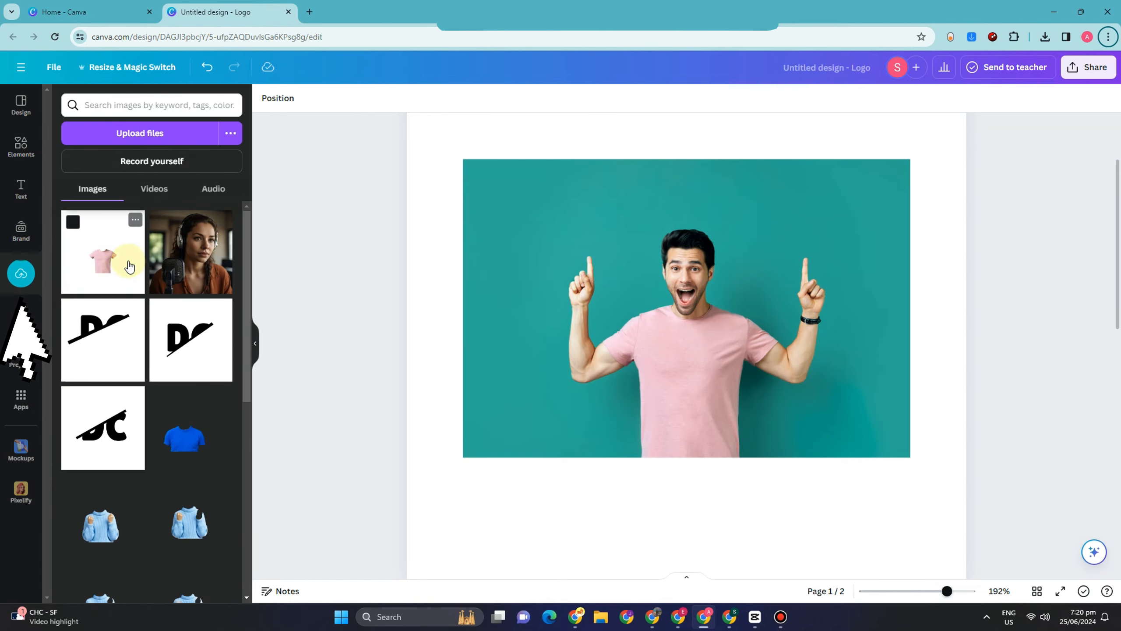
{"action": "left_click_drag", "start_coordinate": [130, 267], "coordinate": [167, 256]}
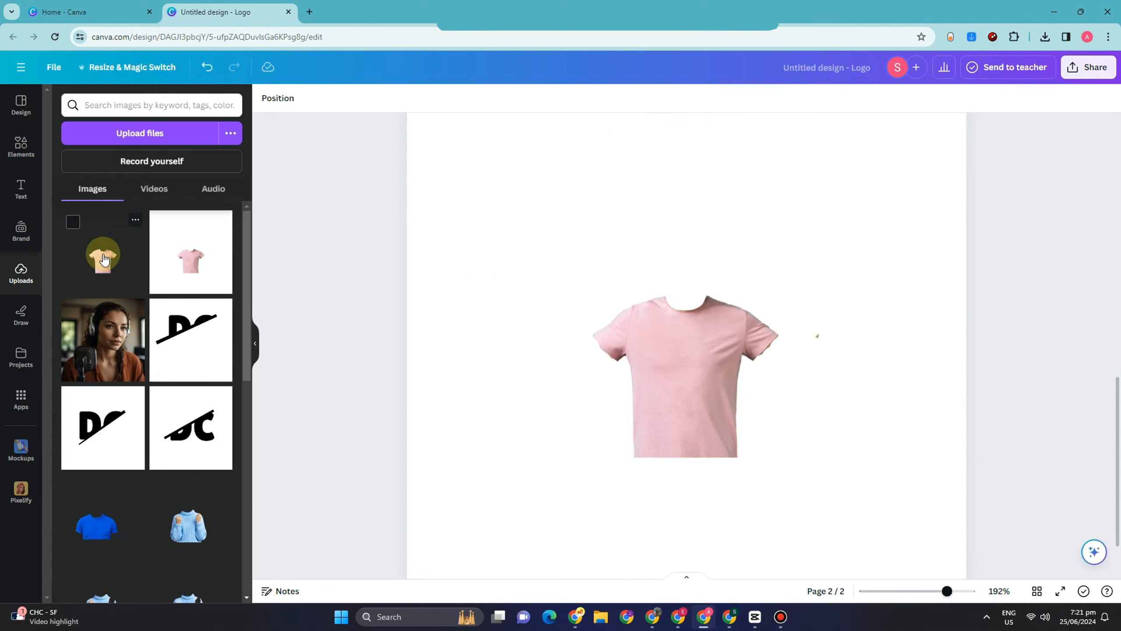
Place the uploaded T-shirt image with the transparent background on page 1, on top of the man's photo.
{"action": "scroll", "coordinate": [631, 305], "scroll_direction": "up", "scroll_amount": 10}
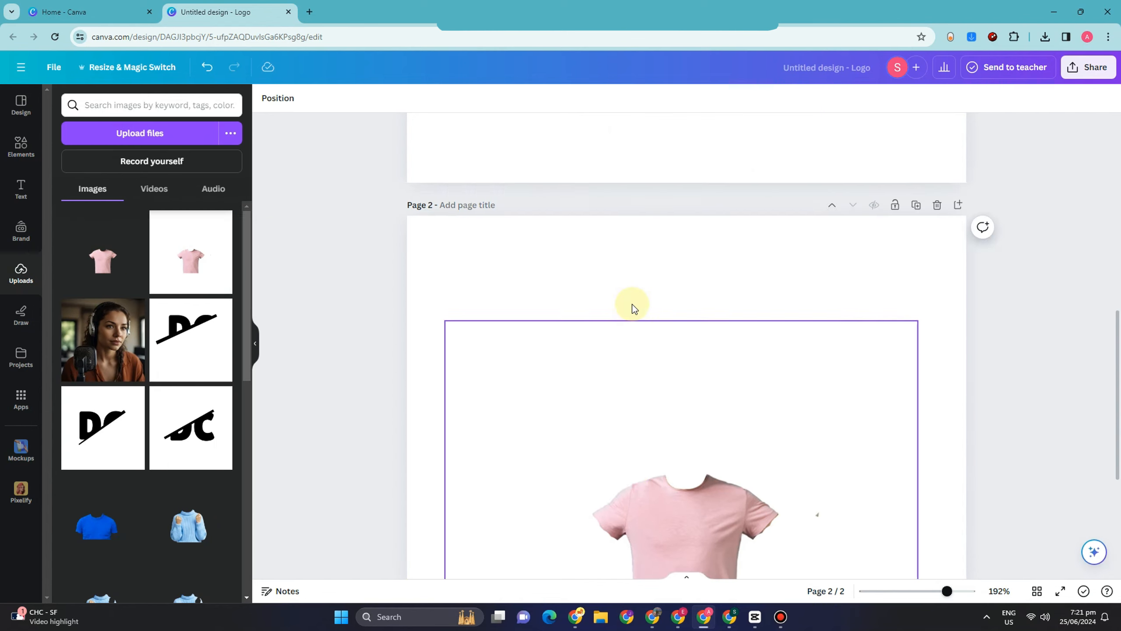
{"action": "left_click", "coordinate": [652, 344]}
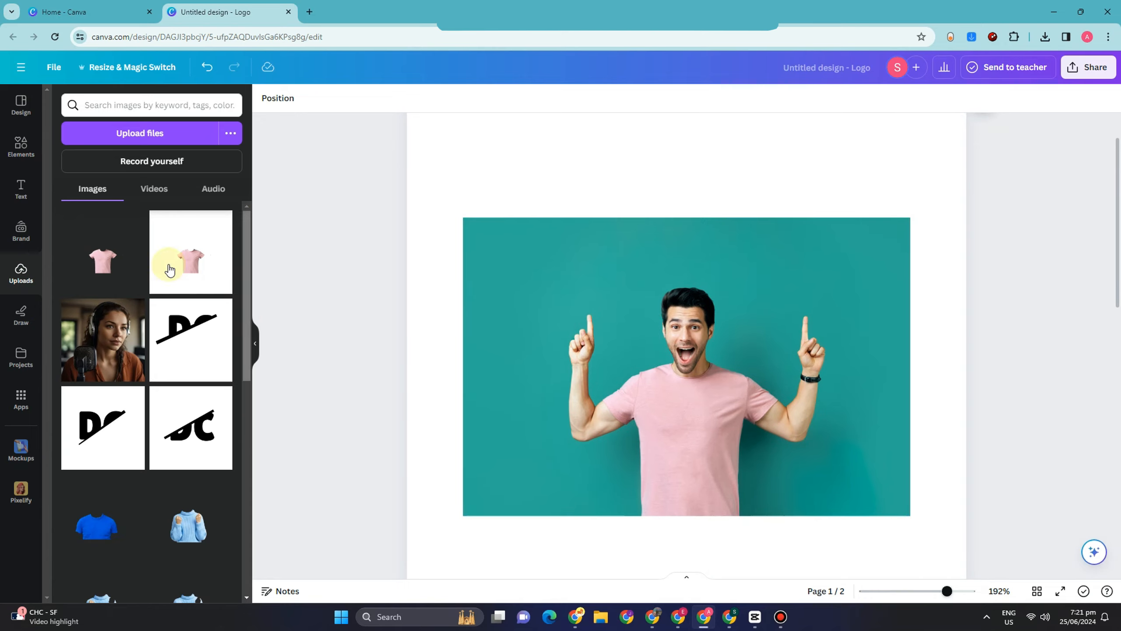
{"action": "left_click_drag", "start_coordinate": [103, 255], "coordinate": [659, 411]}
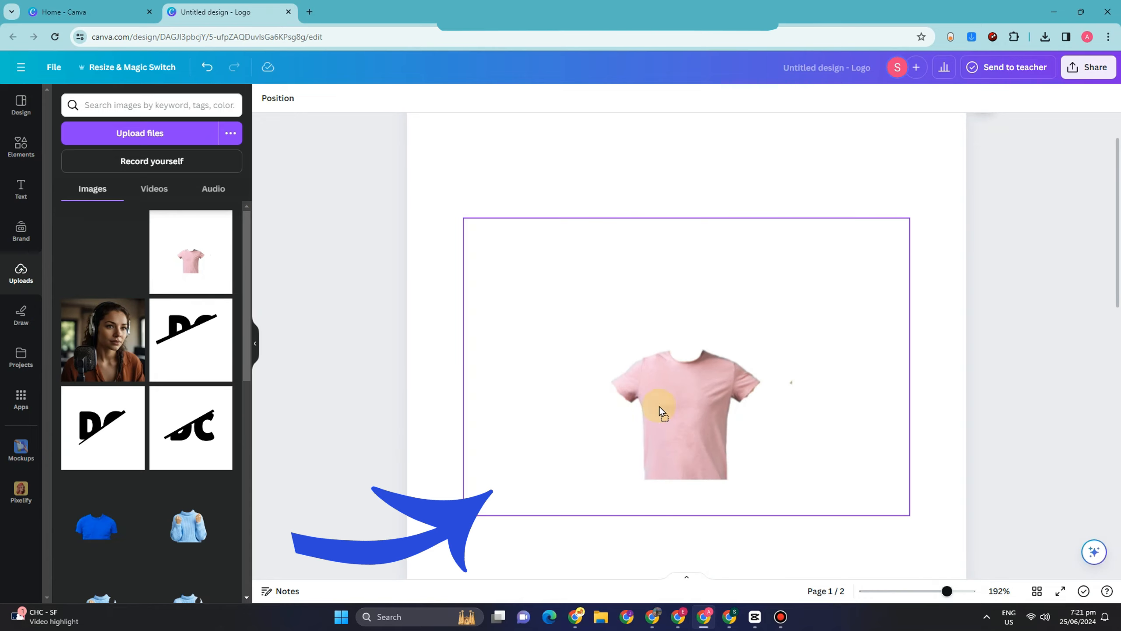
{"action": "left_click_drag", "start_coordinate": [433, 441], "coordinate": [939, 376]}
{"action": "scroll", "coordinate": [703, 420], "scroll_direction": "down", "scroll_amount": 2}
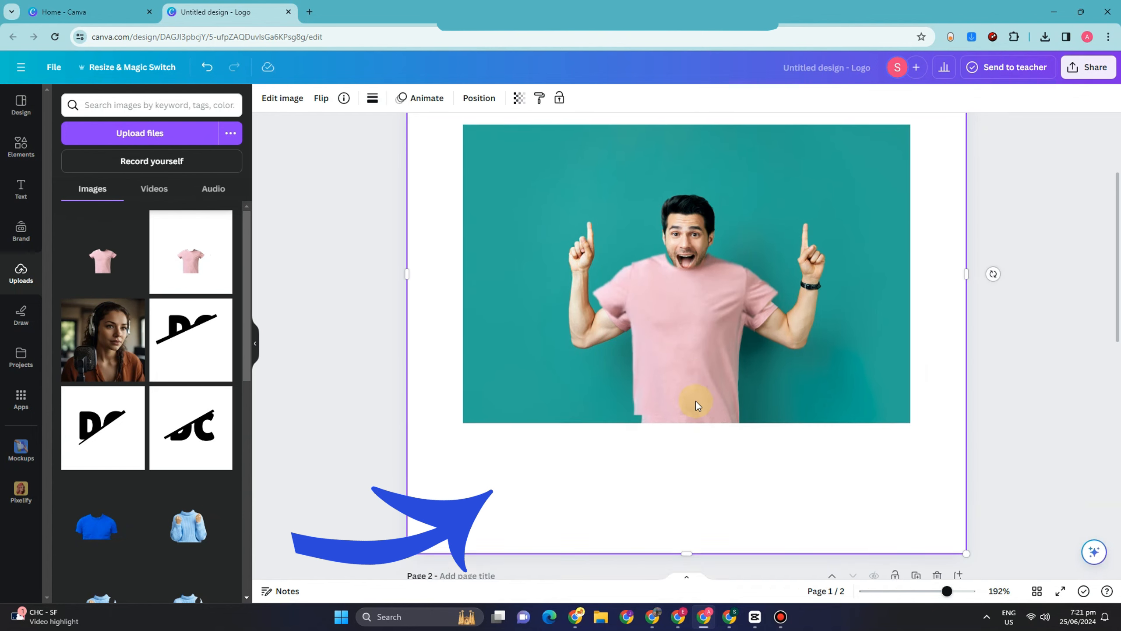
Move and slightly shrink the T-shirt cutout so that it lines up with the shirt in the man's photo.
{"action": "left_click_drag", "start_coordinate": [672, 316], "coordinate": [680, 332]}
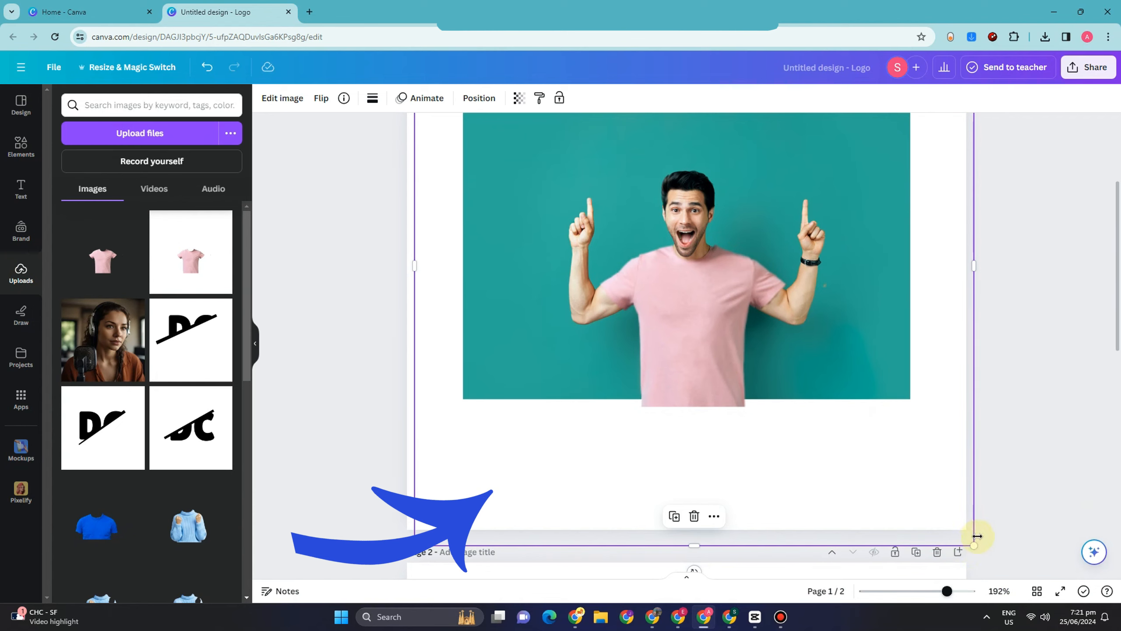
{"action": "left_click_drag", "start_coordinate": [973, 547], "coordinate": [951, 527]}
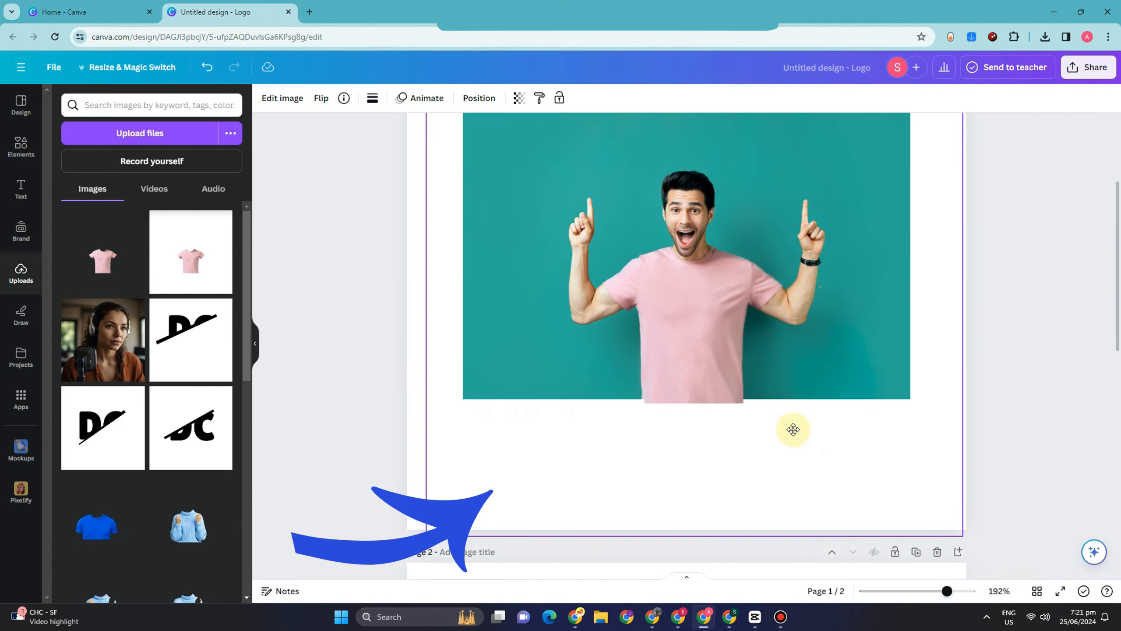
{"action": "left_click_drag", "start_coordinate": [791, 428], "coordinate": [793, 429]}
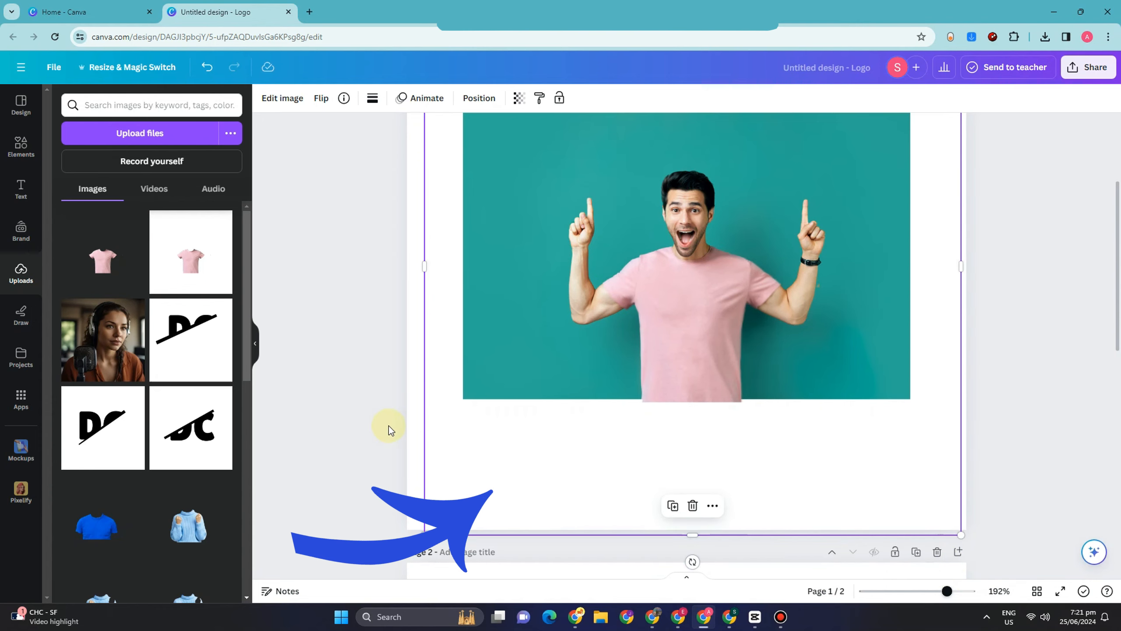
Apply the Cherry duotone effect to the T-shirt cutout on page 1.
{"action": "left_click", "coordinate": [283, 98]}
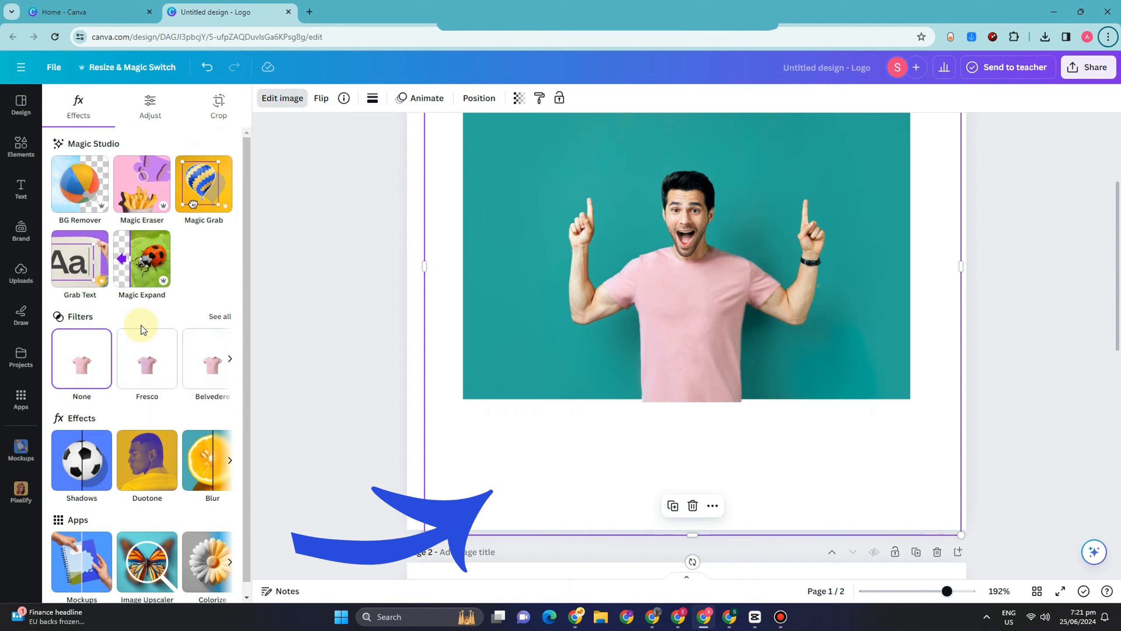
{"action": "left_click", "coordinate": [162, 459]}
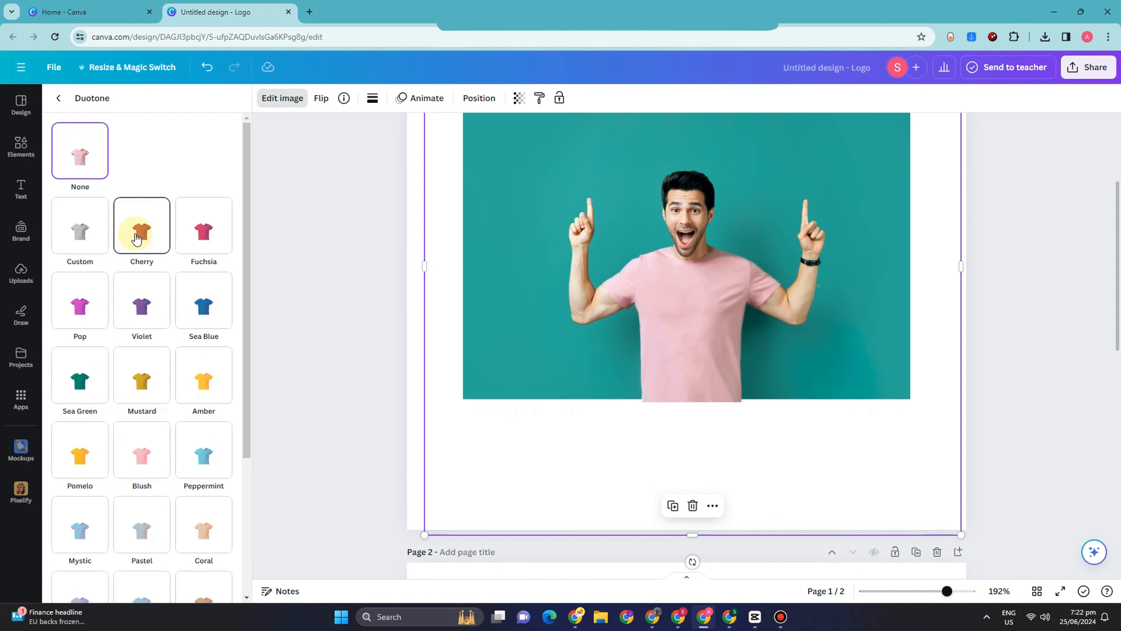
{"action": "left_click", "coordinate": [136, 239]}
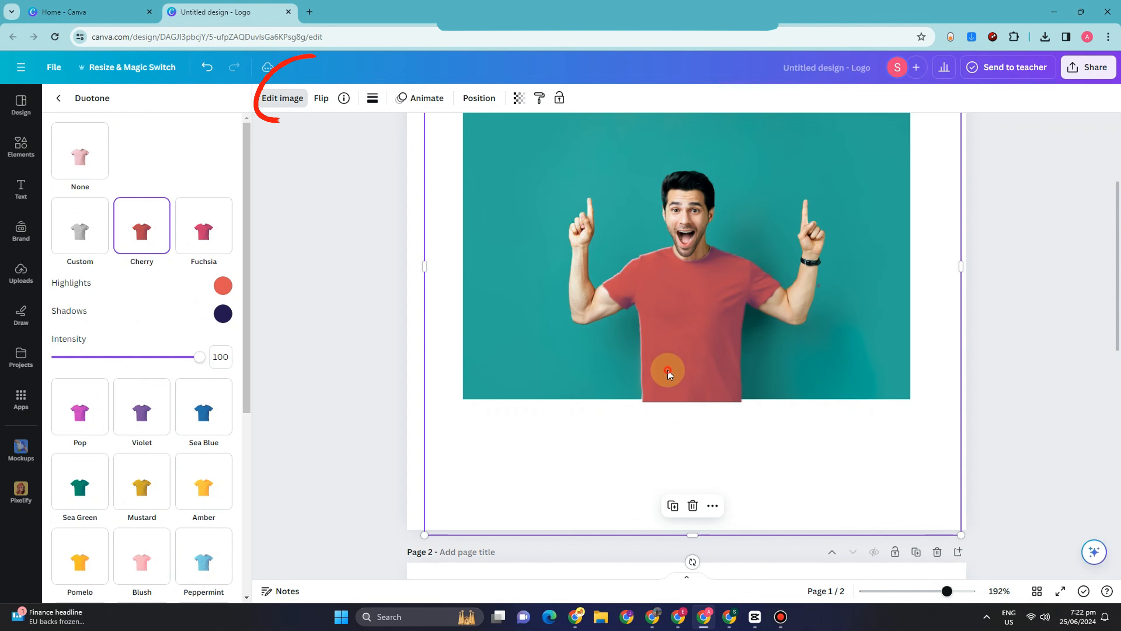
{"action": "left_click", "coordinate": [606, 370]}
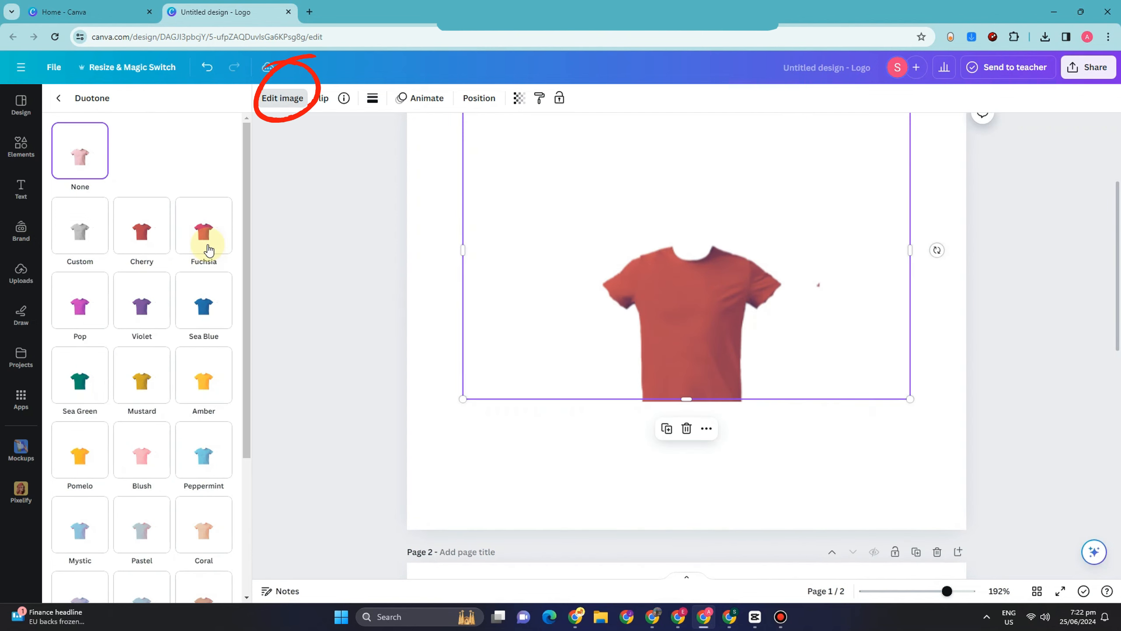
{"action": "left_click", "coordinate": [208, 247]}
{"action": "key", "text": "ctrl+z"}
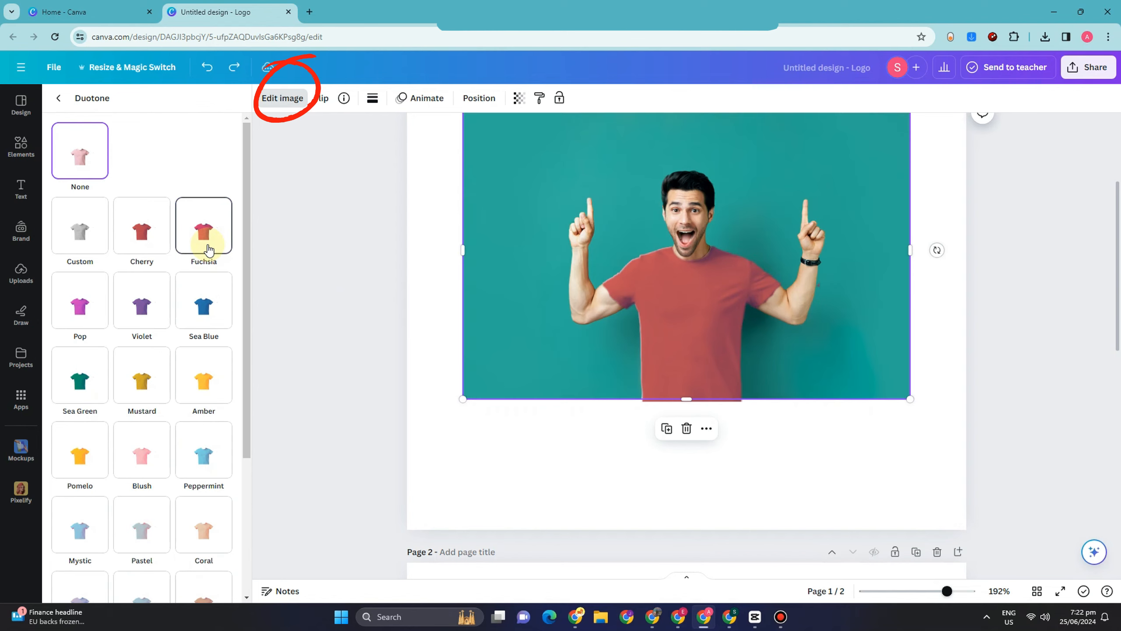
Select the T-shirt cutout on page 1 again and change its duotone effect to Sea Blue.
{"action": "left_click", "coordinate": [693, 359]}
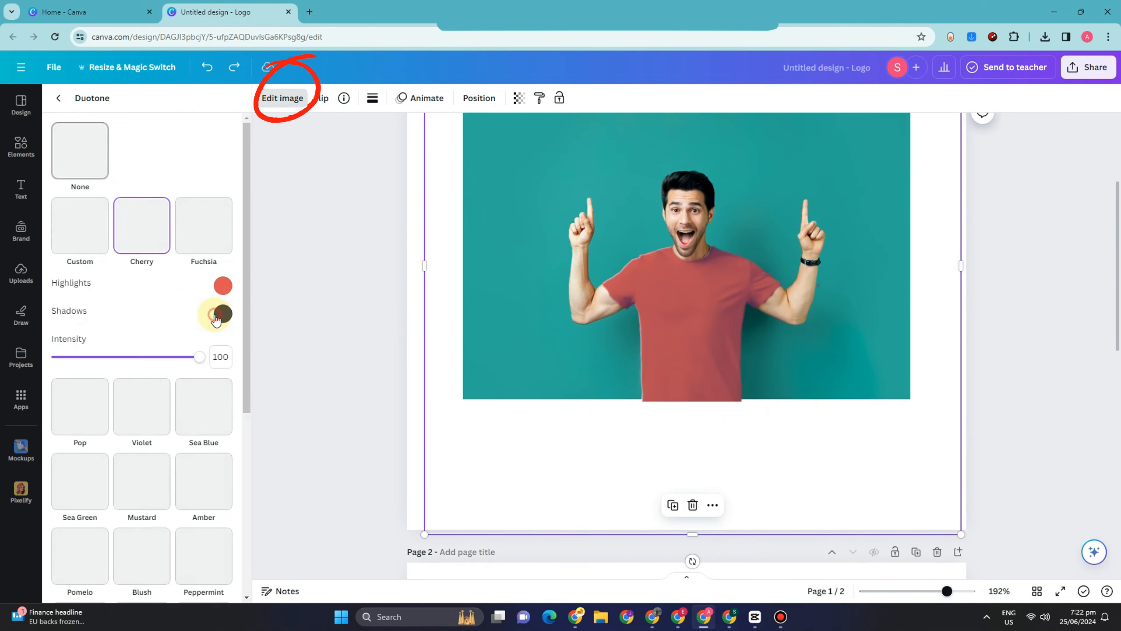
{"action": "left_click", "coordinate": [223, 313]}
{"action": "left_click", "coordinate": [179, 307]}
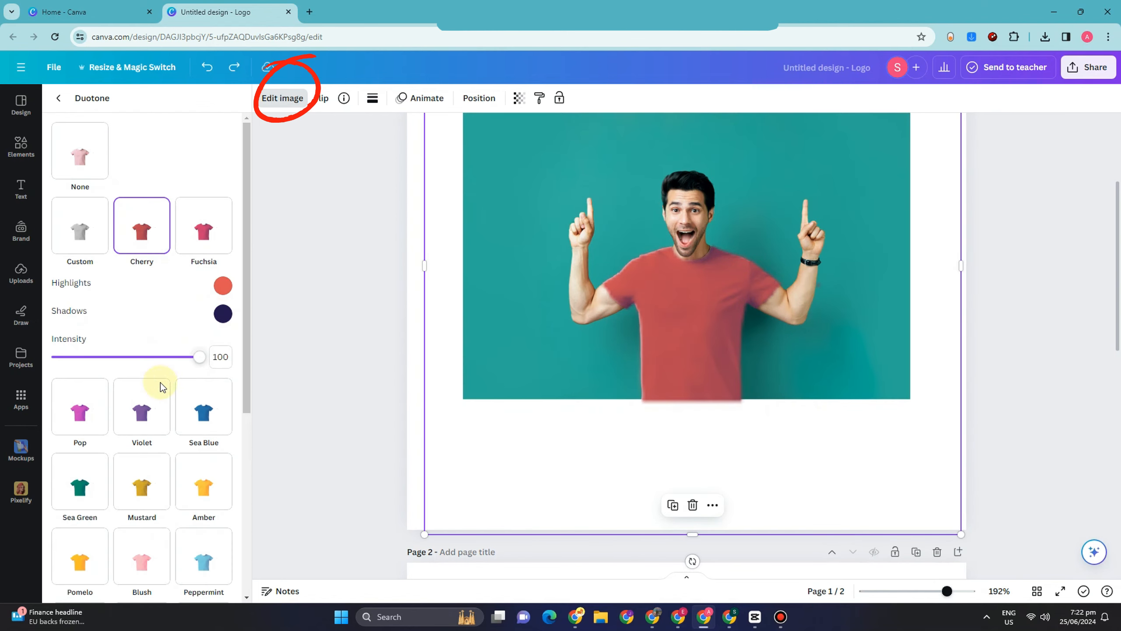
{"action": "left_click", "coordinate": [201, 405]}
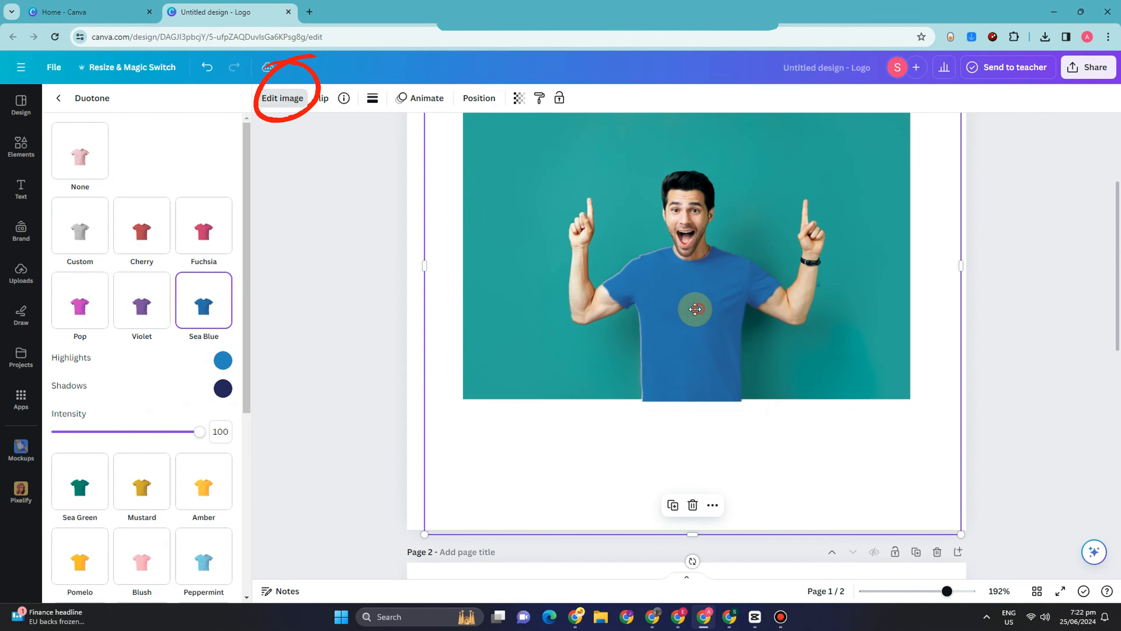
{"action": "left_click_drag", "start_coordinate": [699, 308], "coordinate": [698, 307]}
{"action": "left_click", "coordinate": [563, 318]}
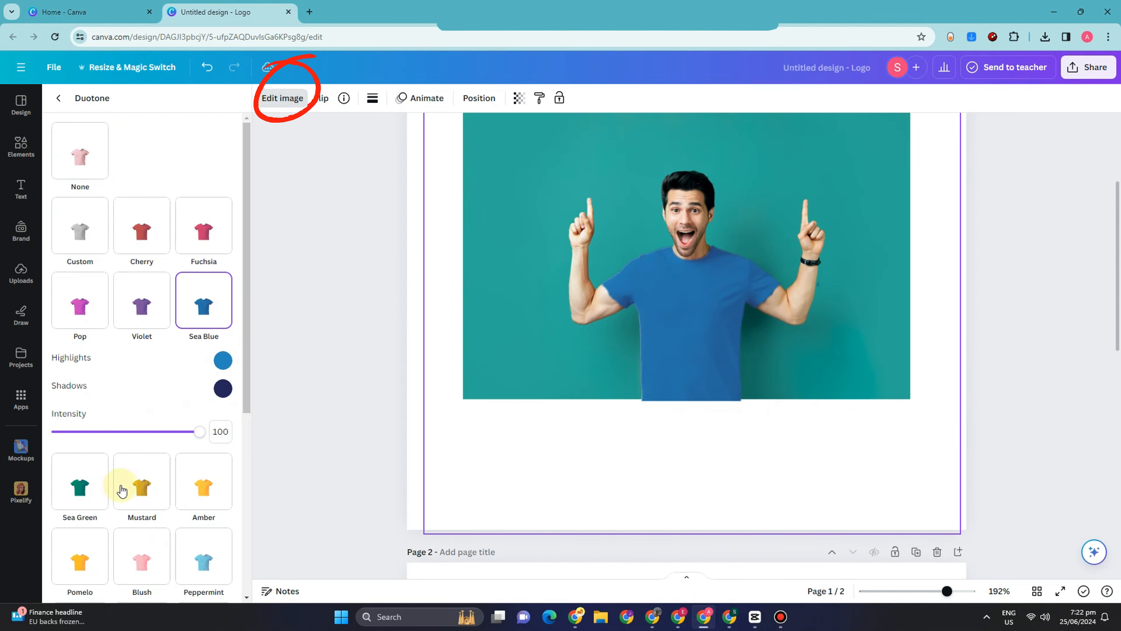
Undo the Amber duotone applied to the man's photo, and apply Amber to the T-shirt cutout on page 1 instead.
{"action": "left_click", "coordinate": [205, 389]}
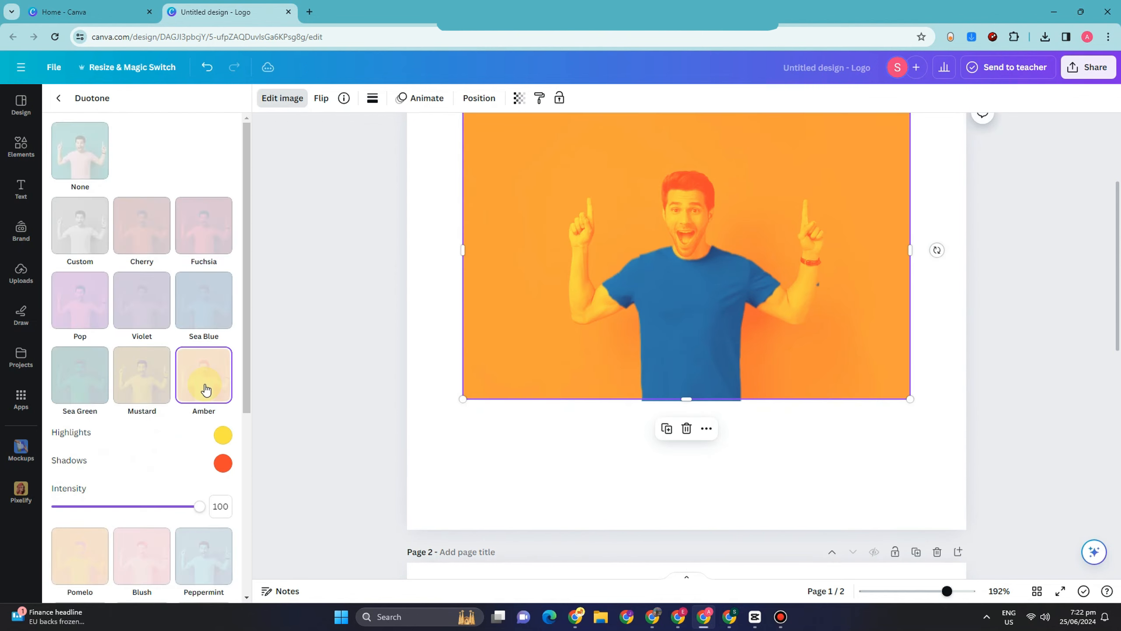
{"action": "key", "text": "ctrl+z"}
{"action": "left_click", "coordinate": [679, 372]}
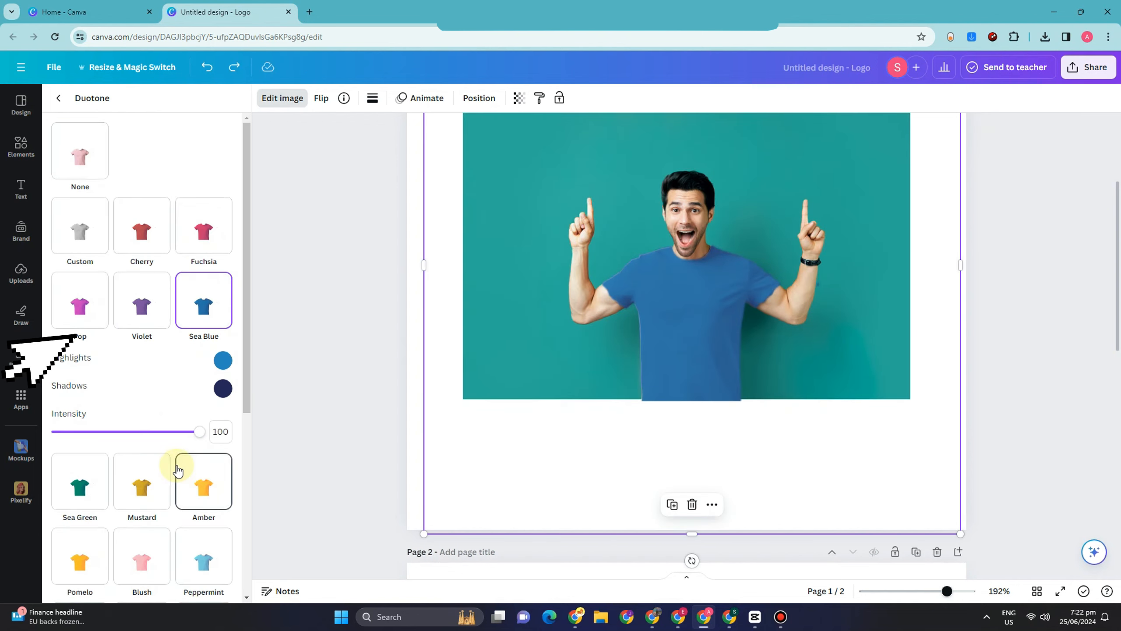
{"action": "scroll", "coordinate": [185, 446], "scroll_direction": "down", "scroll_amount": 5}
{"action": "left_click", "coordinate": [209, 271]}
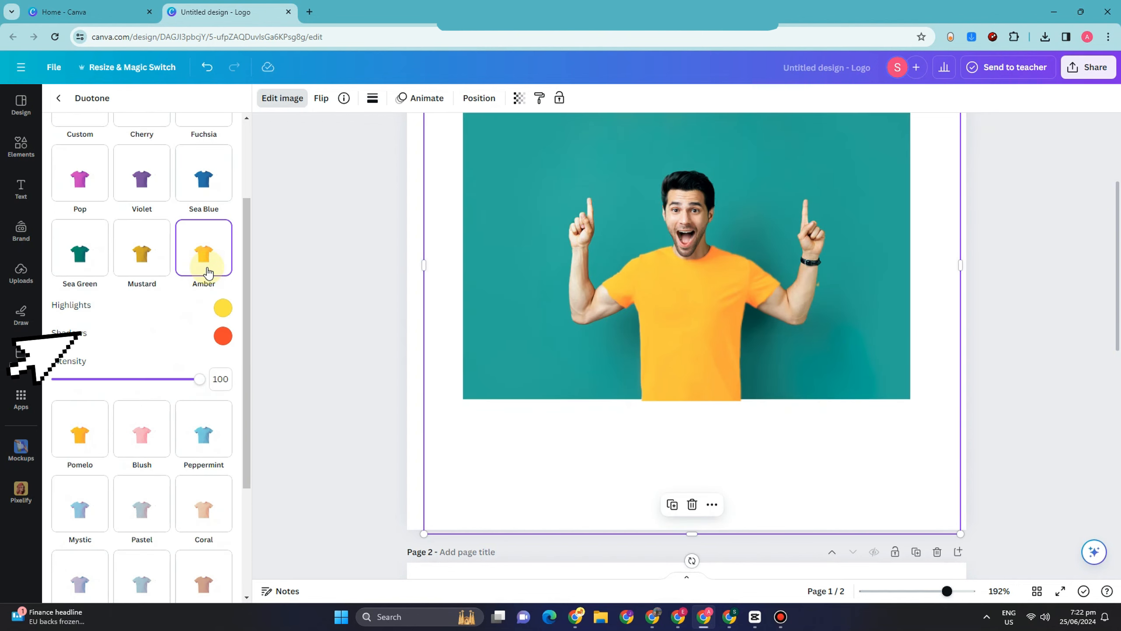
Change the T-shirt cutout's duotone effect to Sea Blue and nudge it slightly so that it matches the shirt in the photo.
{"action": "left_click", "coordinate": [20, 272]}
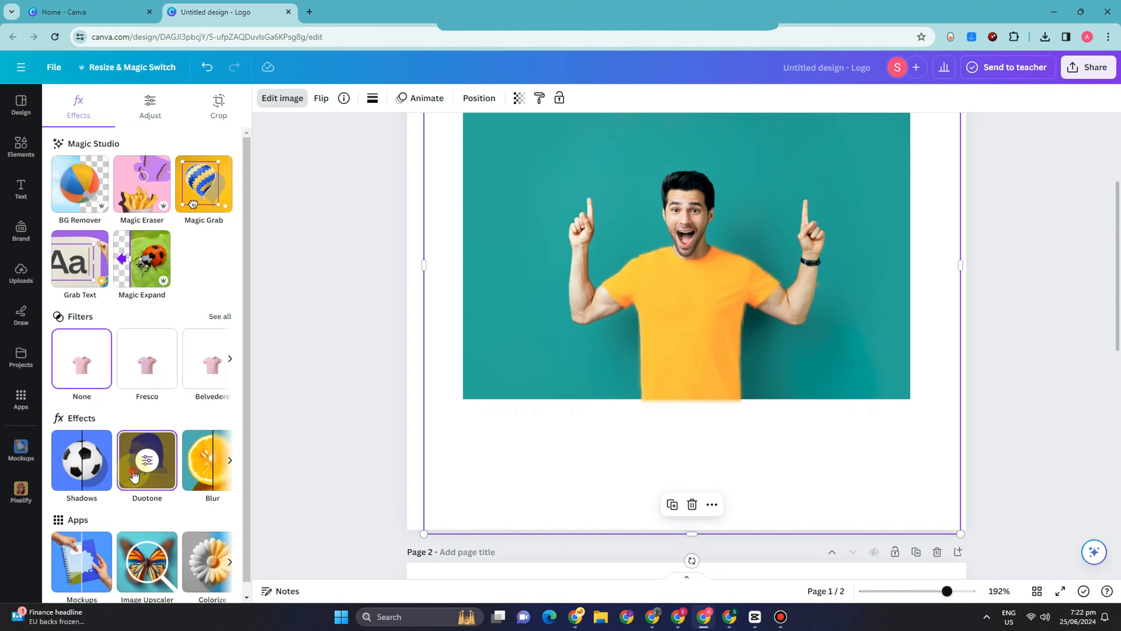
{"action": "left_click", "coordinate": [136, 460]}
{"action": "left_click_drag", "start_coordinate": [709, 352], "coordinate": [708, 357]}
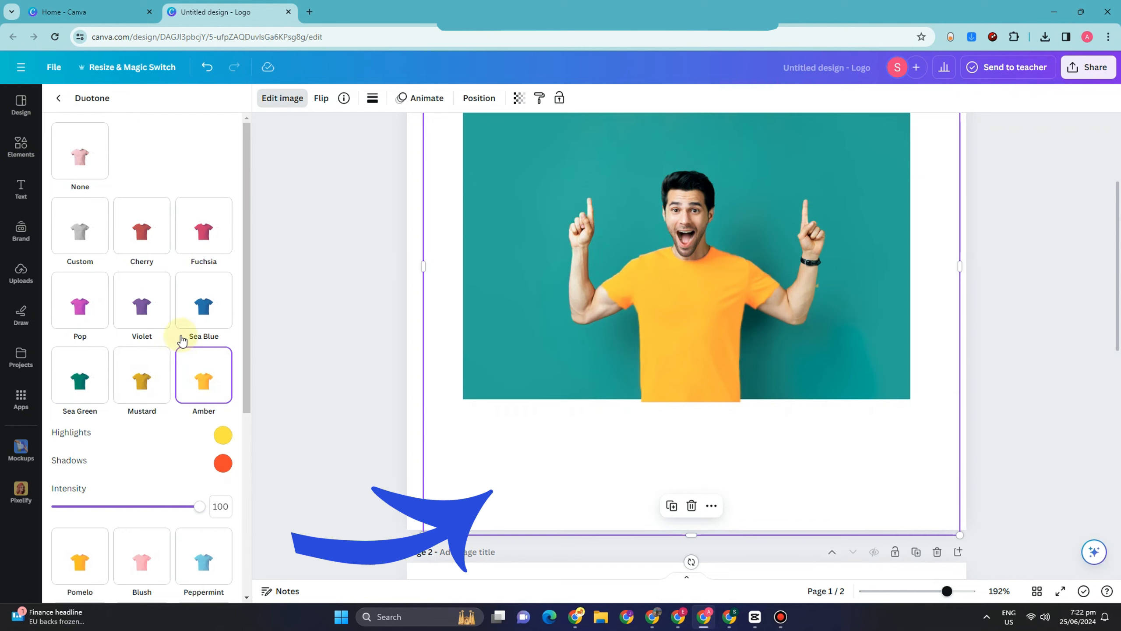
{"action": "left_click", "coordinate": [204, 308]}
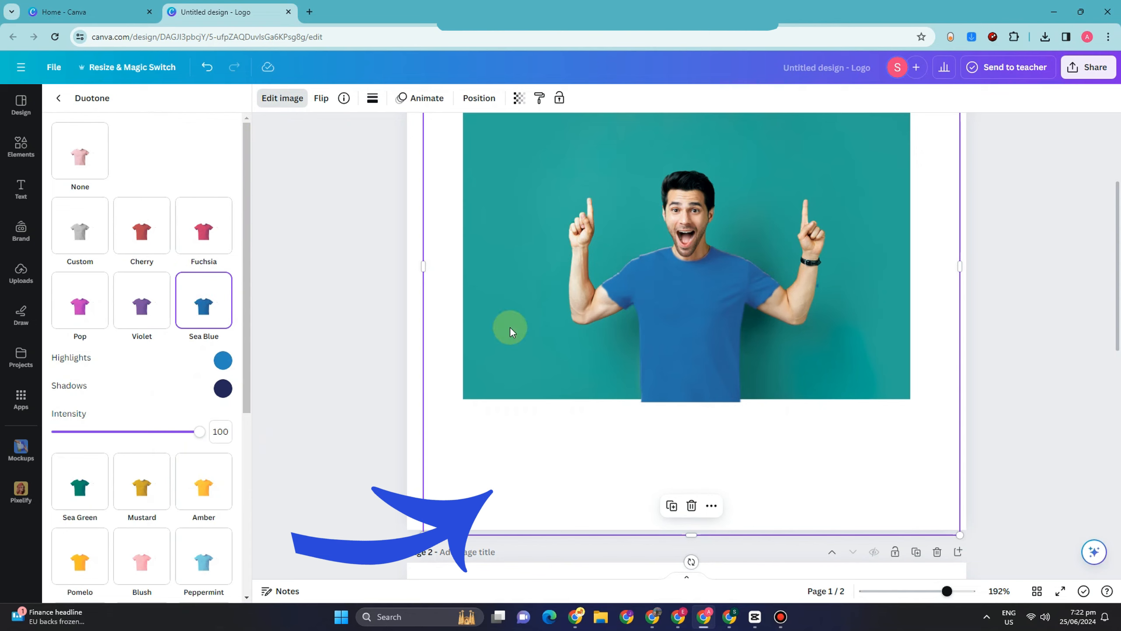
{"action": "left_click_drag", "start_coordinate": [670, 321], "coordinate": [669, 317]}
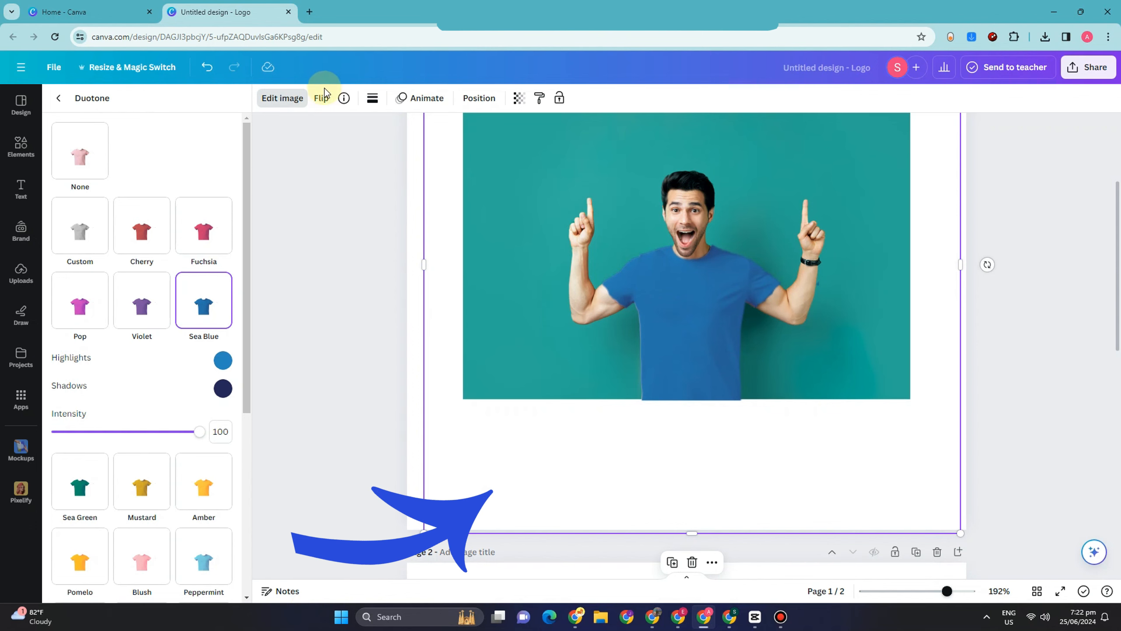
Add a Glow shadow effect to the T-shirt cutout.
{"action": "left_click", "coordinate": [291, 105]}
{"action": "left_click", "coordinate": [292, 104]}
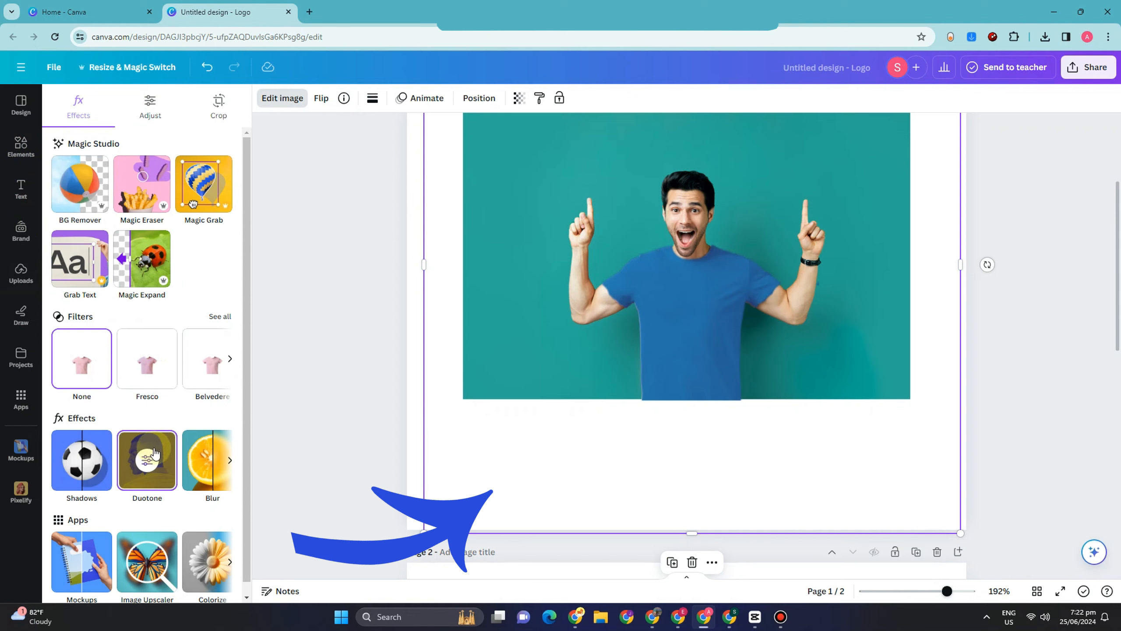
{"action": "left_click", "coordinate": [95, 466]}
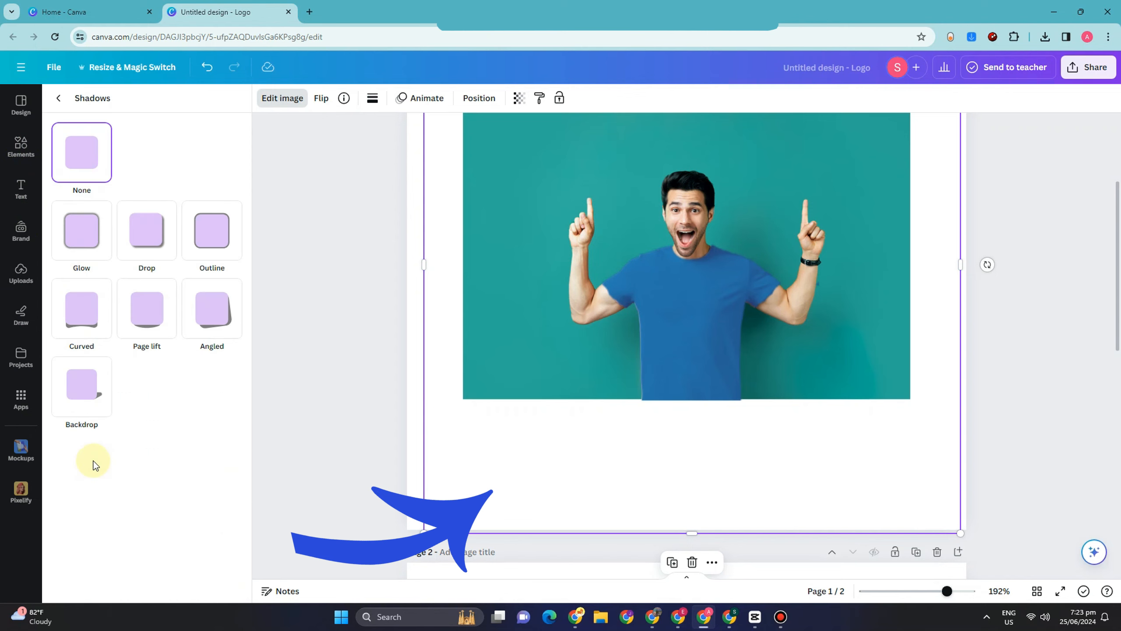
{"action": "left_click", "coordinate": [90, 228]}
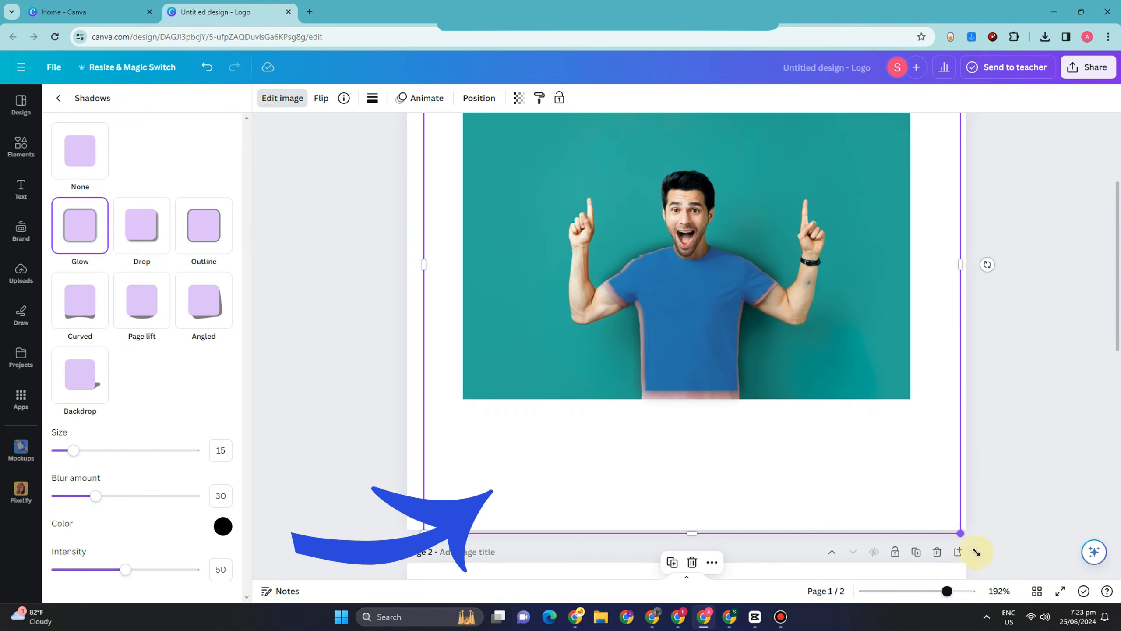
Slightly enlarge and reposition the T-shirt cutout so that it covers the edges of the original shirt in the photo.
{"action": "left_click_drag", "start_coordinate": [961, 534], "coordinate": [980, 553]}
{"action": "mouse_move", "coordinate": [803, 446]}
{"action": "left_mouse_down"}
{"action": "mouse_move", "coordinate": [790, 442]}
{"action": "mouse_move", "coordinate": [802, 437]}
{"action": "left_mouse_up"}
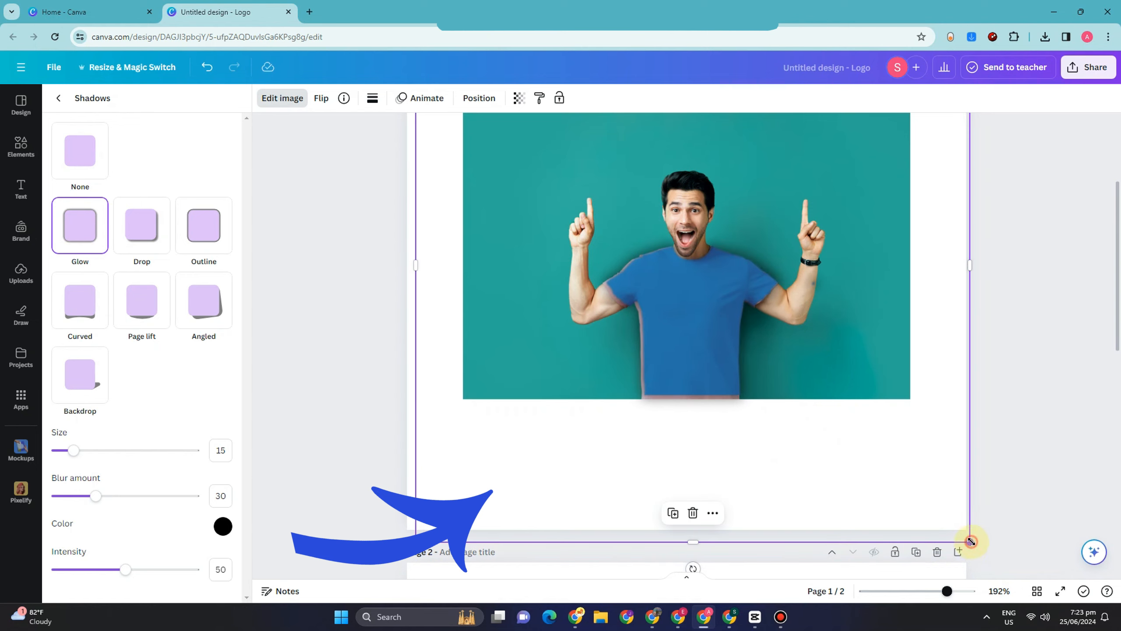
{"action": "left_click_drag", "start_coordinate": [976, 544], "coordinate": [980, 548]}
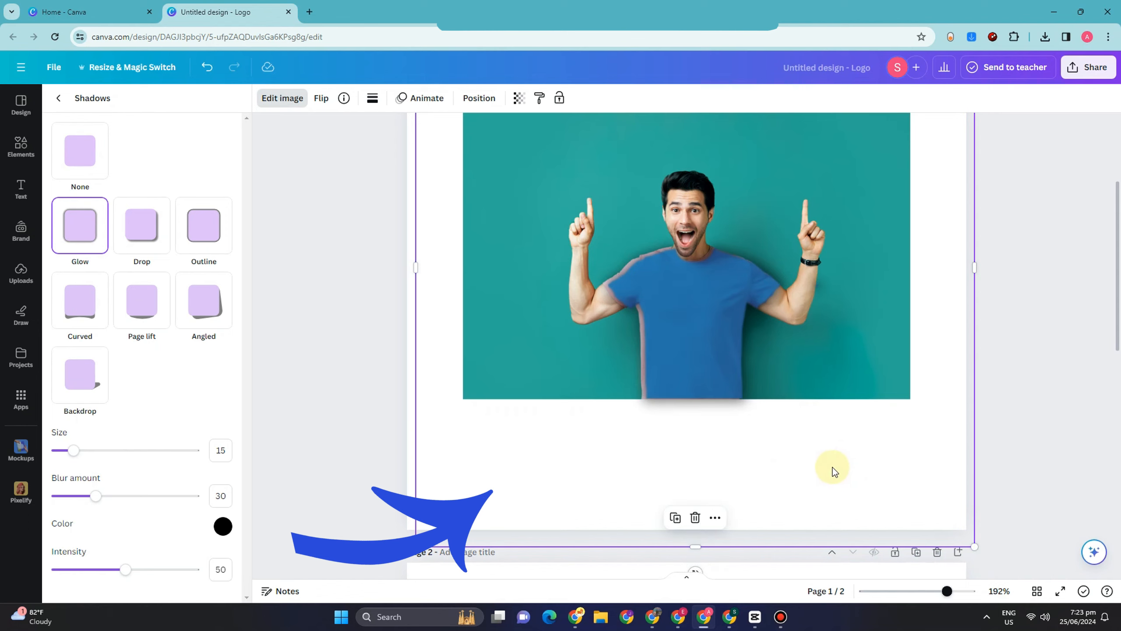
{"action": "mouse_move", "coordinate": [741, 401]}
{"action": "left_mouse_down"}
{"action": "mouse_move", "coordinate": [729, 363]}
{"action": "mouse_move", "coordinate": [728, 397]}
{"action": "left_mouse_up"}
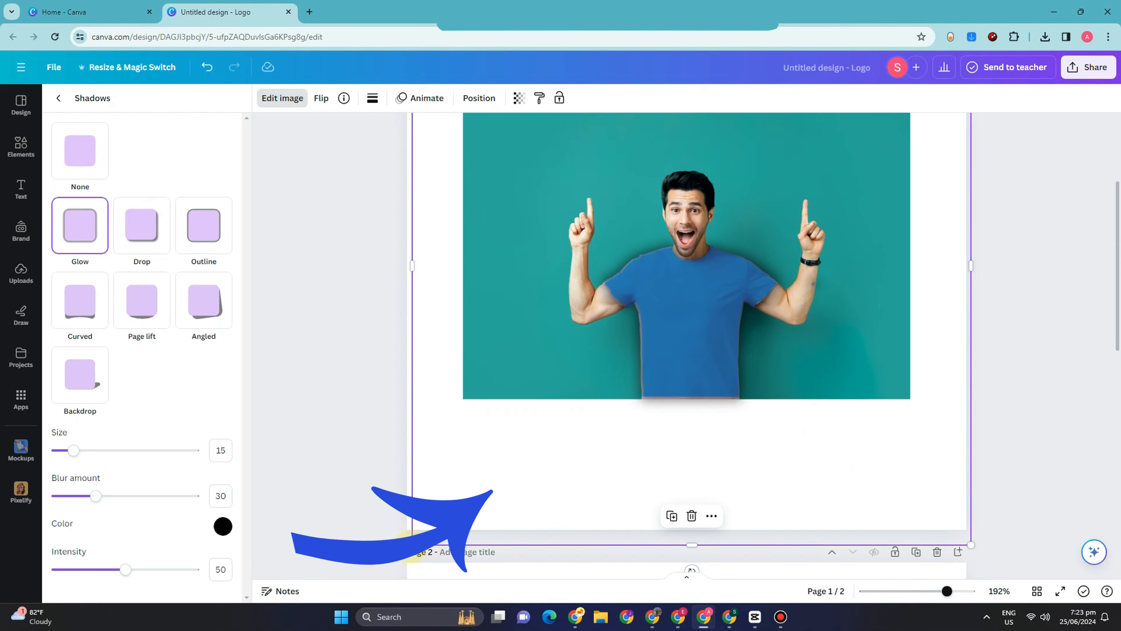
{"action": "left_click_drag", "start_coordinate": [410, 547], "coordinate": [409, 547]}
{"action": "left_click_drag", "start_coordinate": [607, 415], "coordinate": [605, 413]}
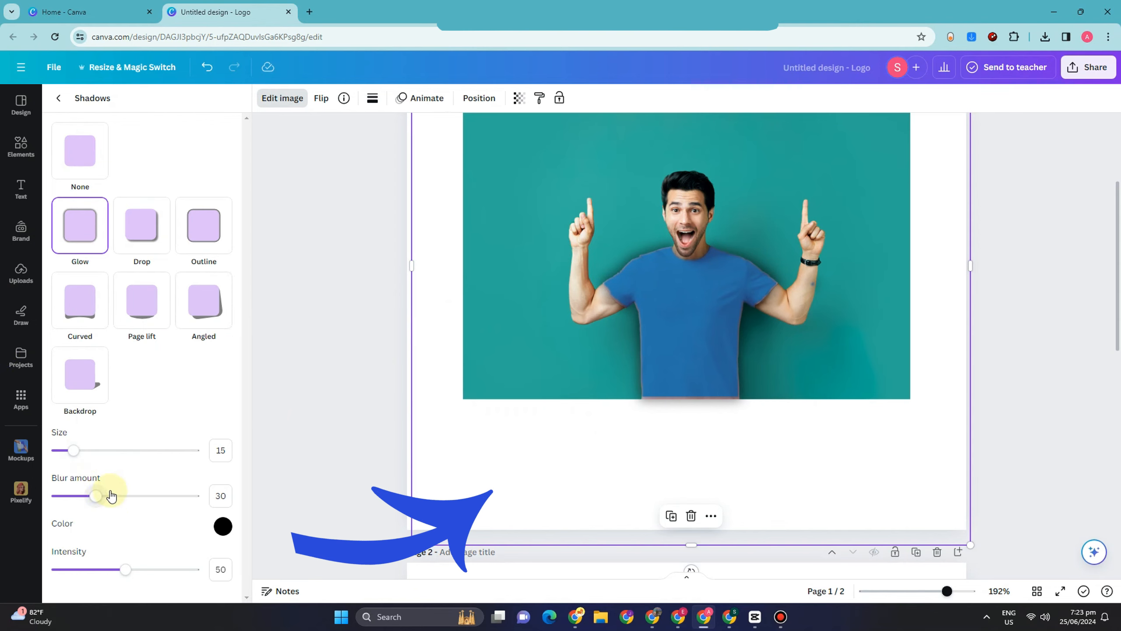
Adjust the T-shirt cutout's glow by setting the blur amount to 29 and the intensity to about 32.
{"action": "left_click_drag", "start_coordinate": [111, 496], "coordinate": [61, 499]}
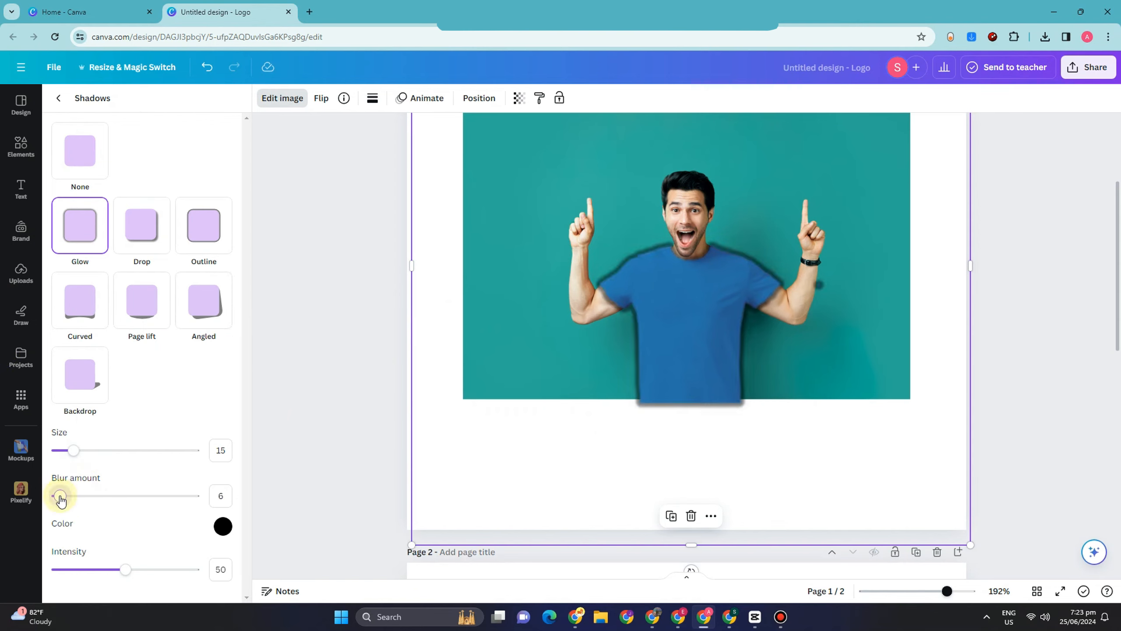
{"action": "left_click", "coordinate": [96, 496]}
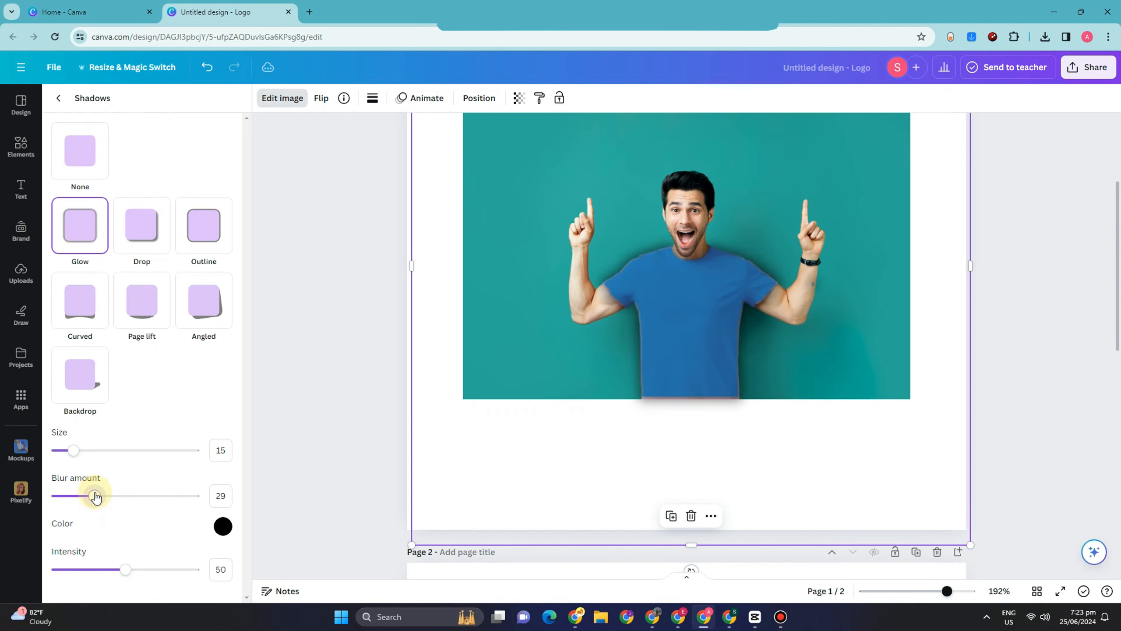
{"action": "left_click", "coordinate": [156, 570]}
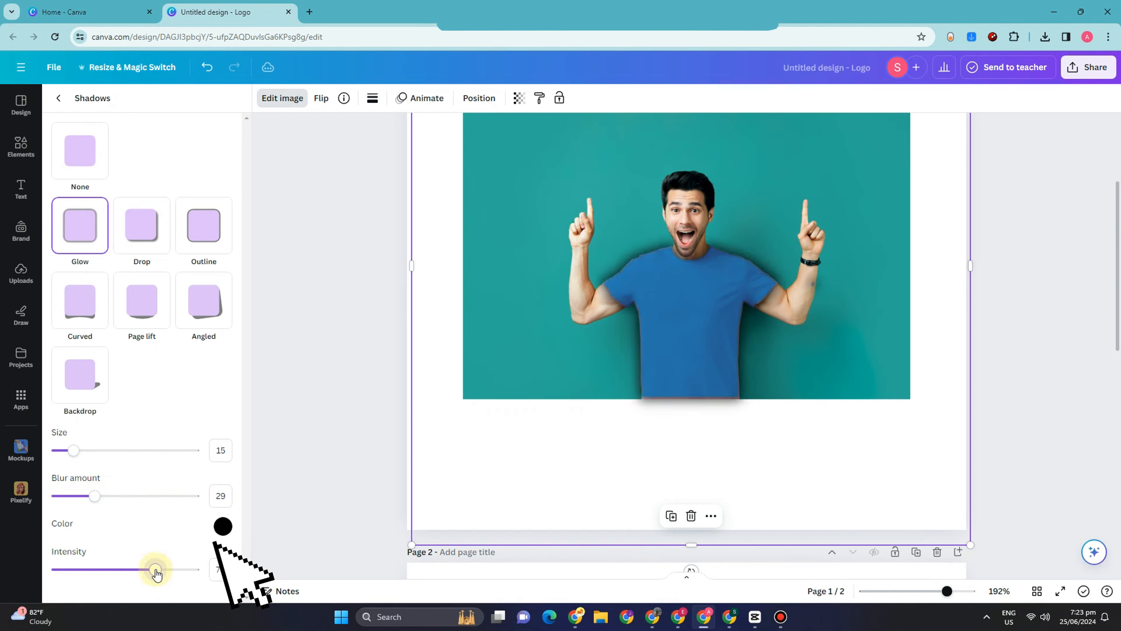
{"action": "left_click", "coordinate": [125, 574]}
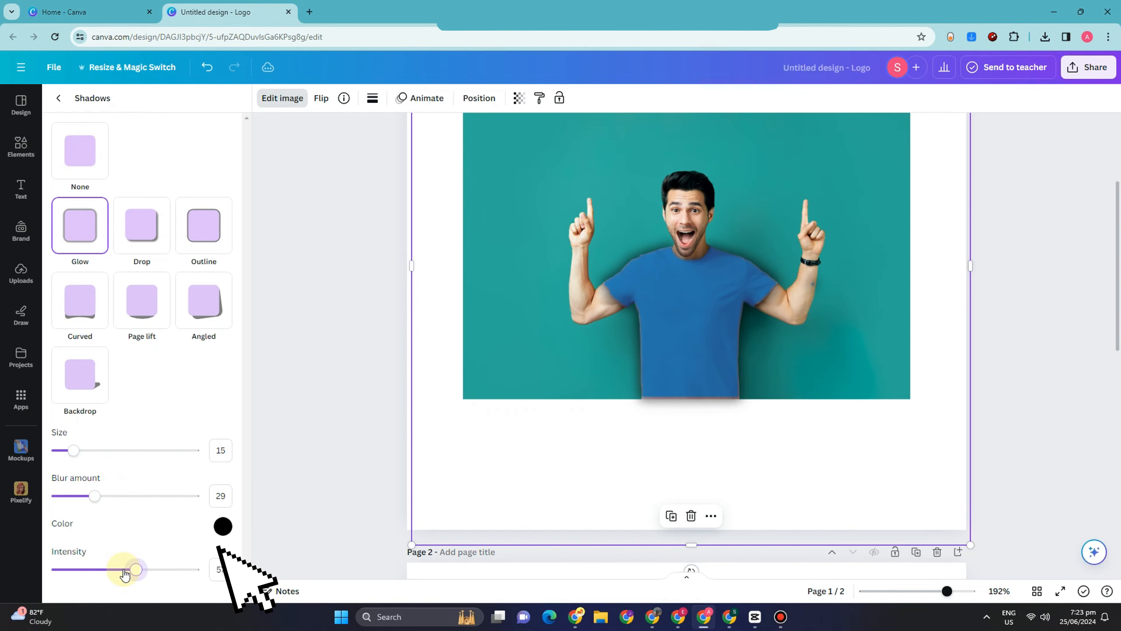
{"action": "left_click", "coordinate": [87, 571]}
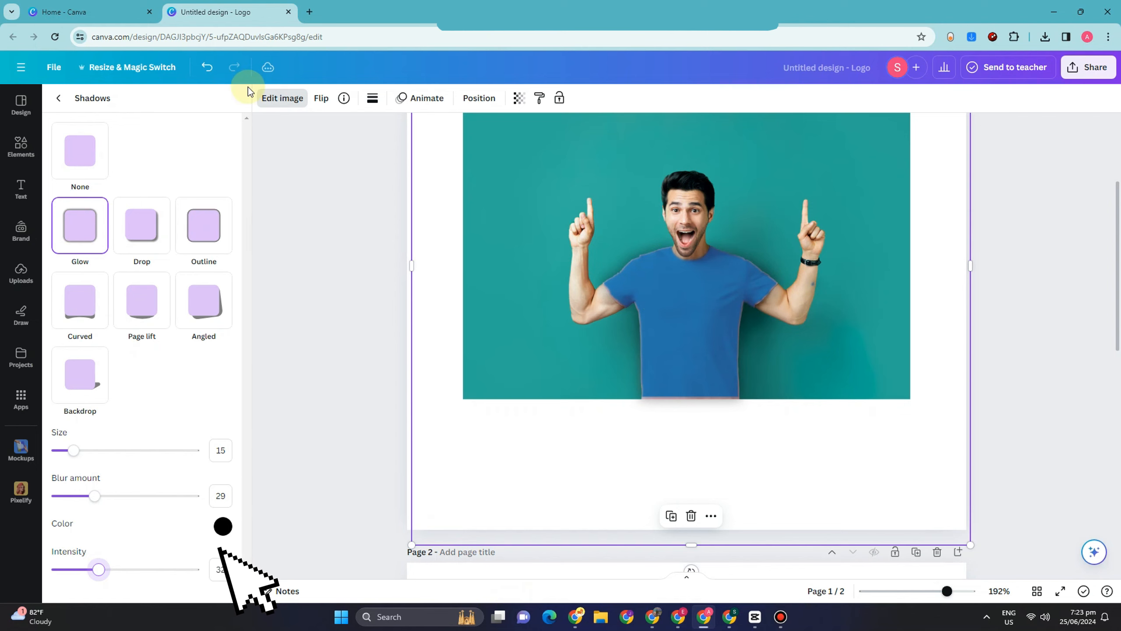
Return to the cutout's image effects and open the design's download options.
{"action": "left_click", "coordinate": [285, 99]}
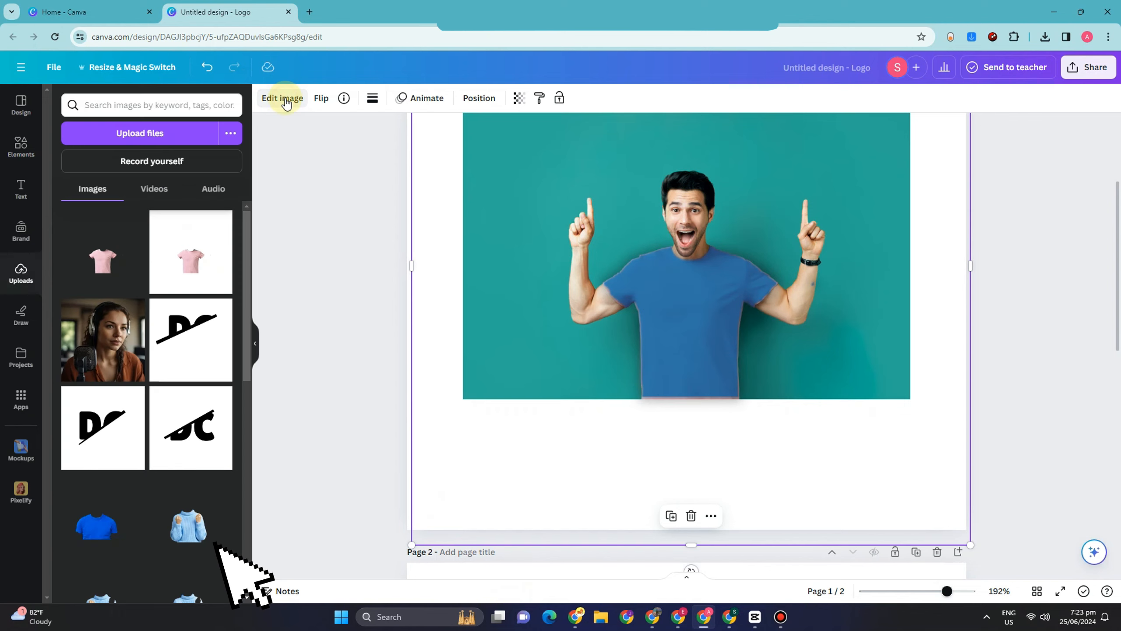
{"action": "left_click", "coordinate": [286, 100]}
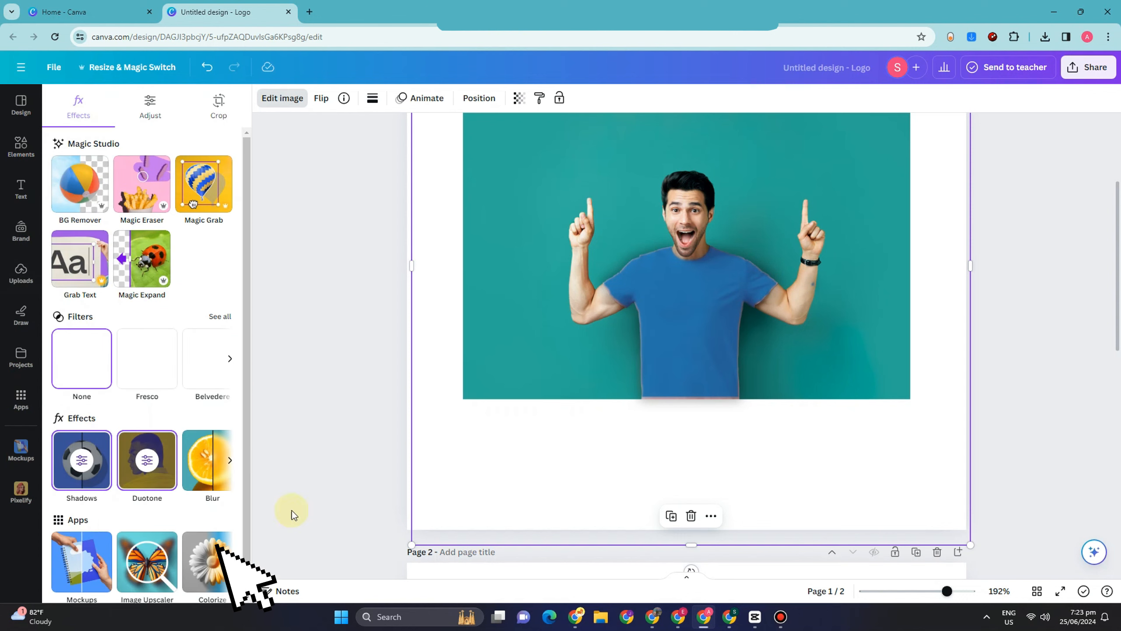
{"action": "left_click", "coordinate": [1091, 73]}
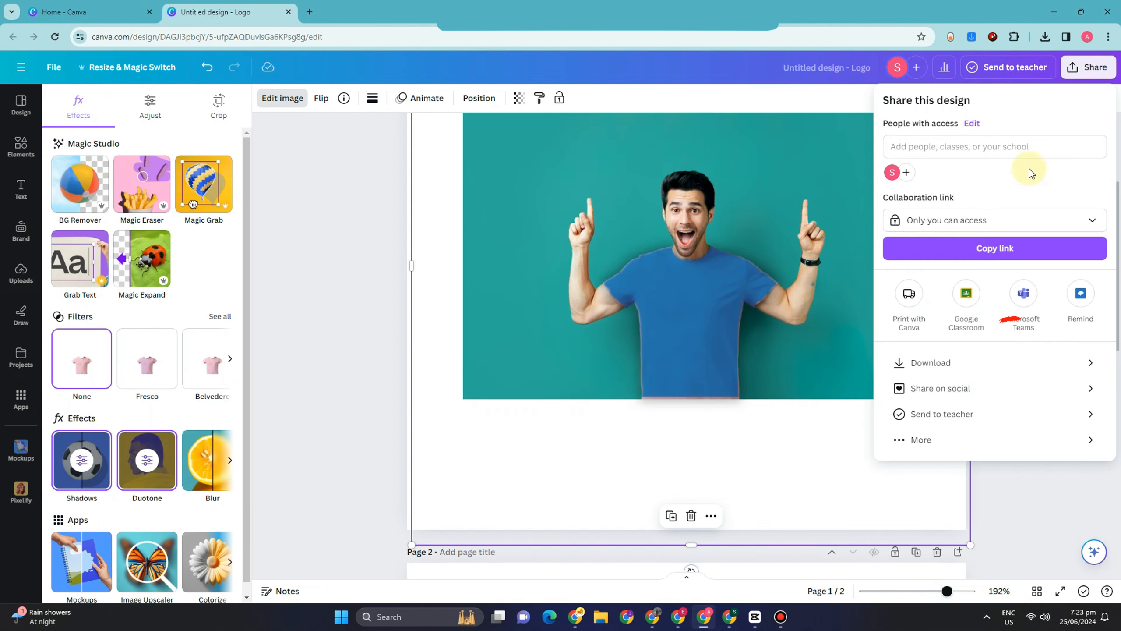
{"action": "left_click", "coordinate": [970, 362]}
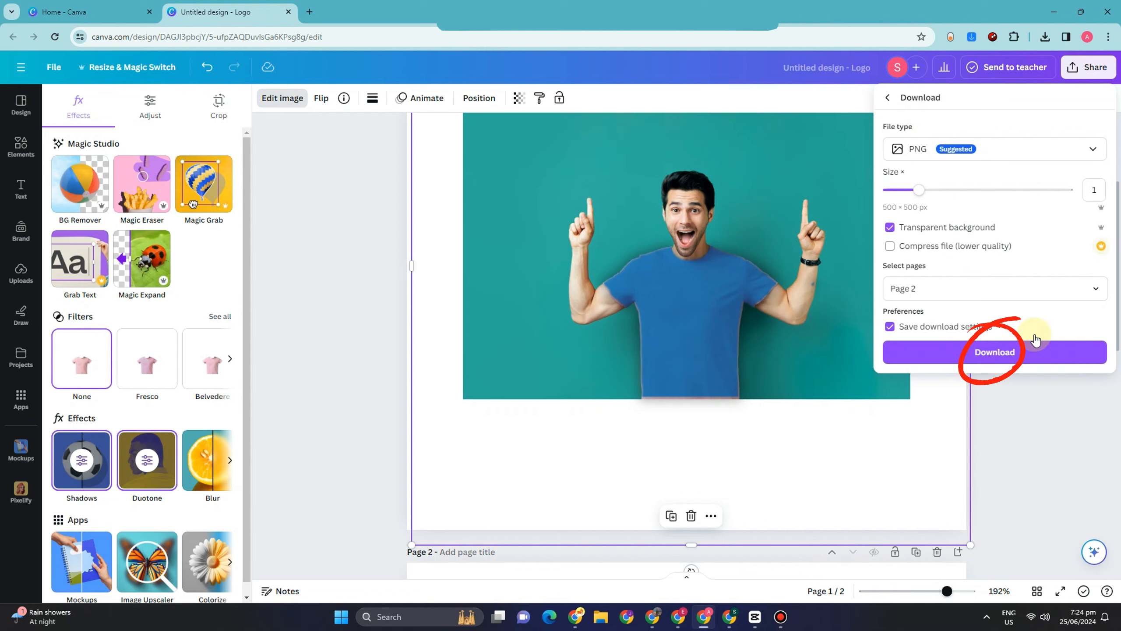
Try the Dawn, Lavender, Mint Choc, Sepia and Myrtle duotone effects on the T-shirt cutout, ending on Lavender.
{"action": "left_click", "coordinate": [149, 470]}
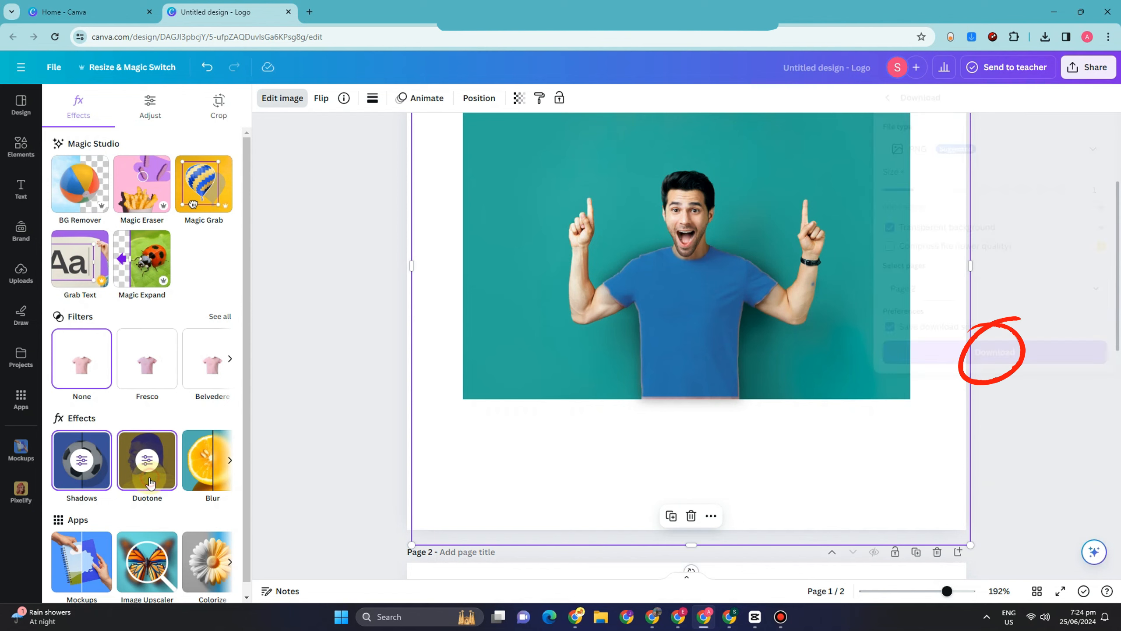
{"action": "scroll", "coordinate": [137, 460], "scroll_direction": "down", "scroll_amount": 5}
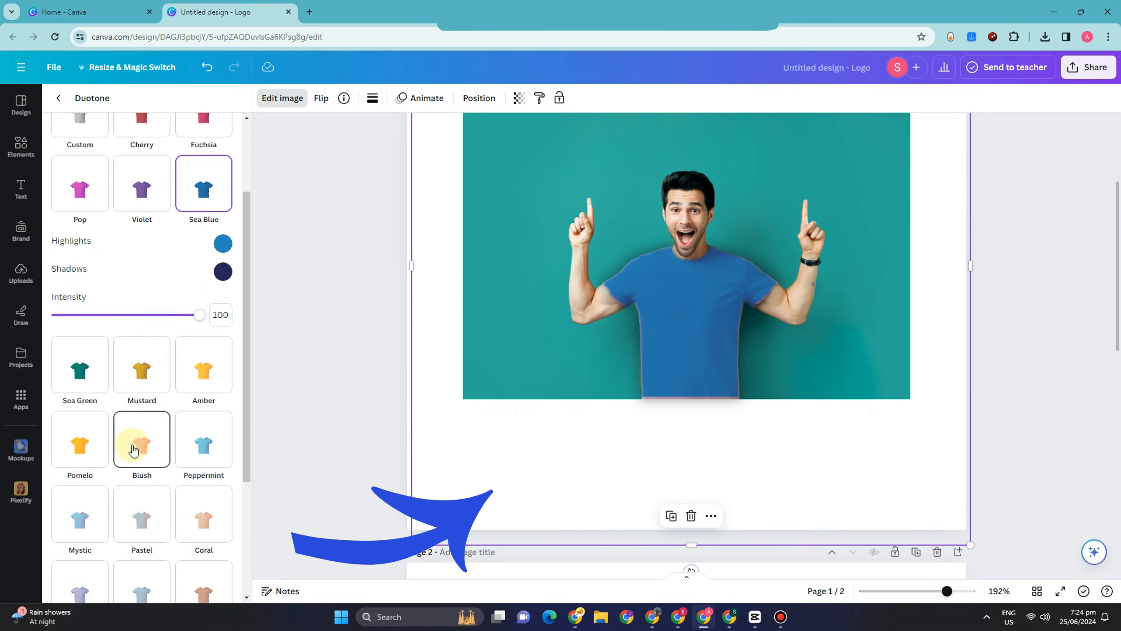
{"action": "scroll", "coordinate": [134, 451], "scroll_direction": "down", "scroll_amount": 2}
{"action": "left_click", "coordinate": [190, 412]}
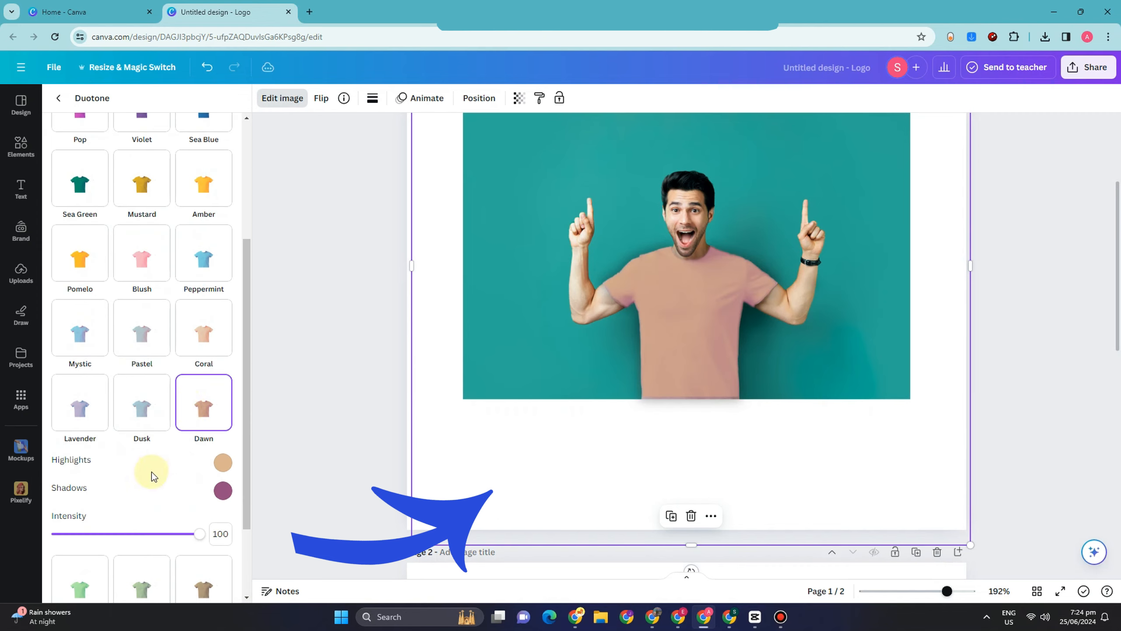
{"action": "left_click", "coordinate": [89, 422]}
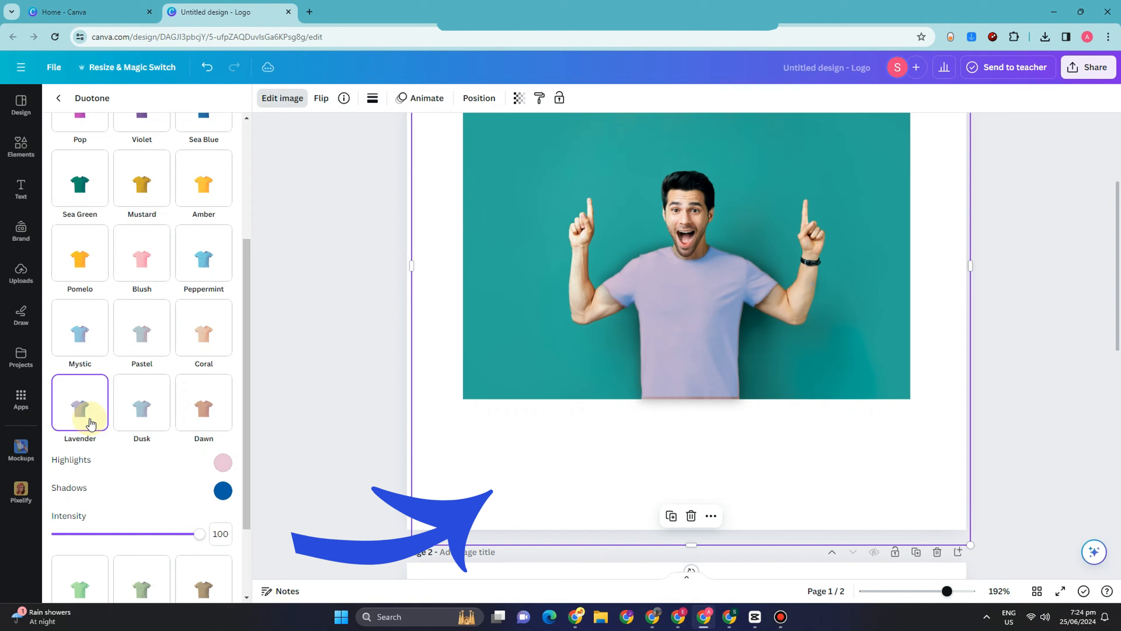
{"action": "scroll", "coordinate": [164, 488], "scroll_direction": "down", "scroll_amount": 3}
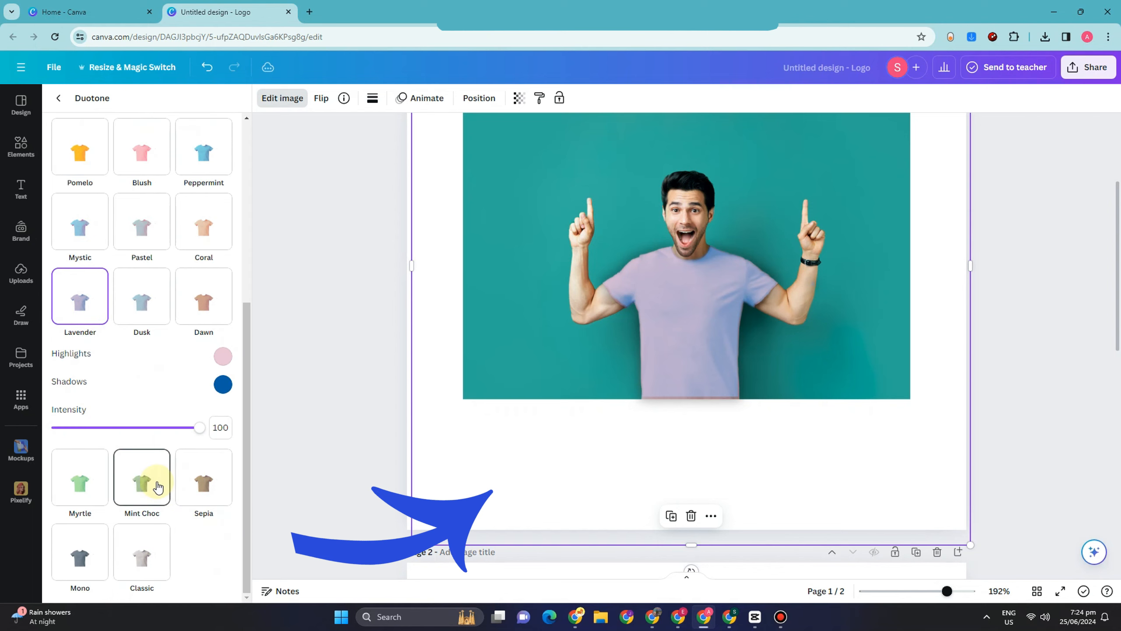
{"action": "left_click", "coordinate": [157, 481]}
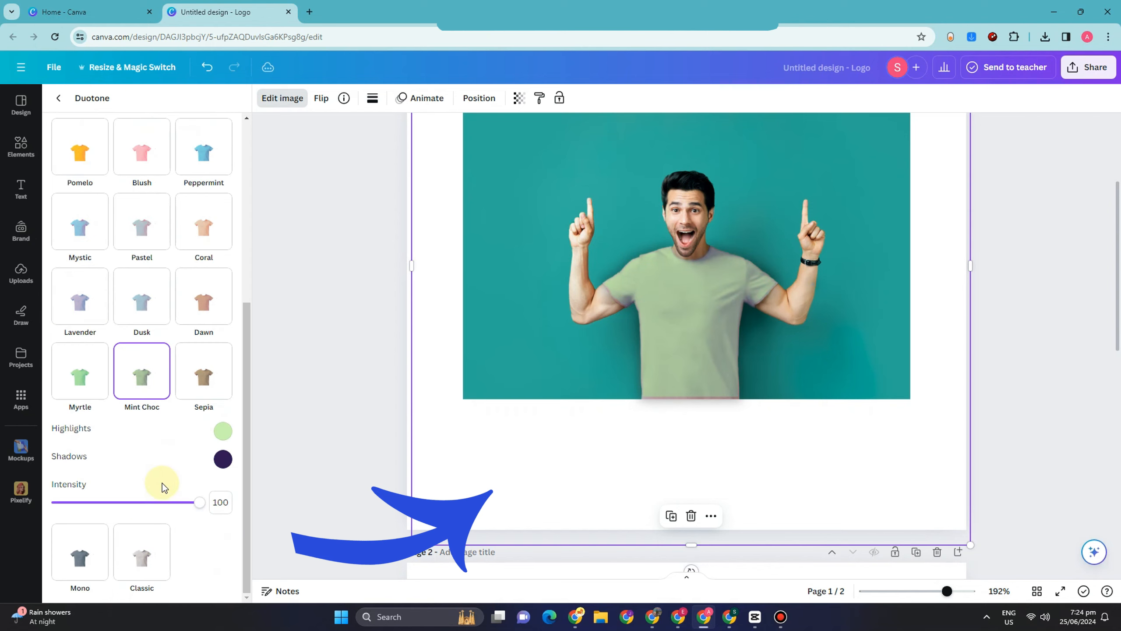
{"action": "left_click", "coordinate": [204, 405]}
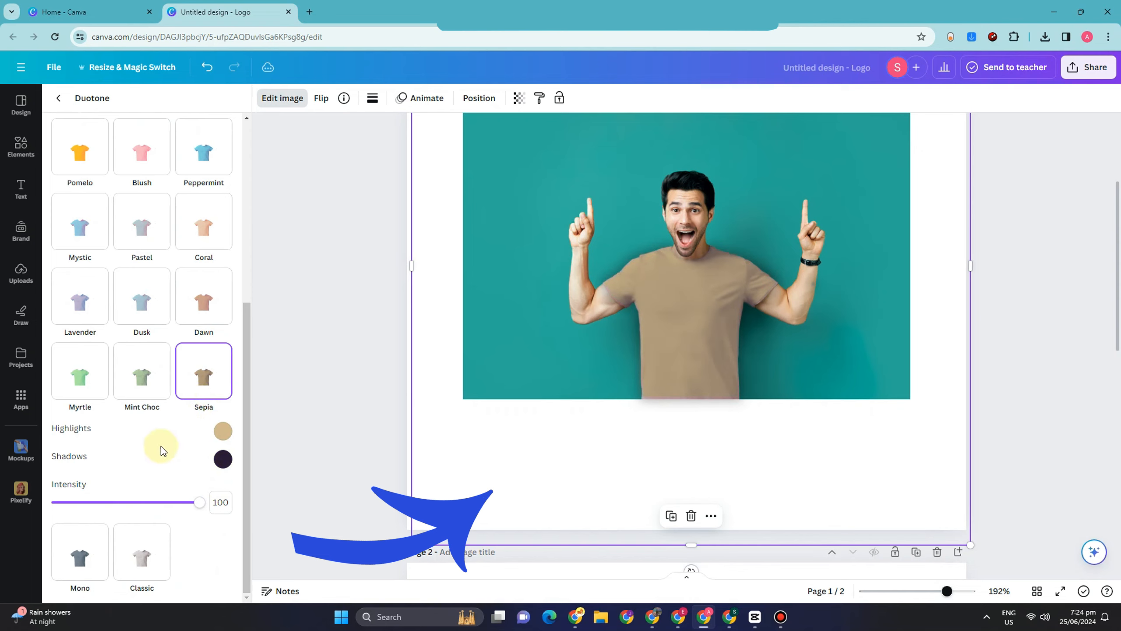
{"action": "left_click", "coordinate": [93, 387]}
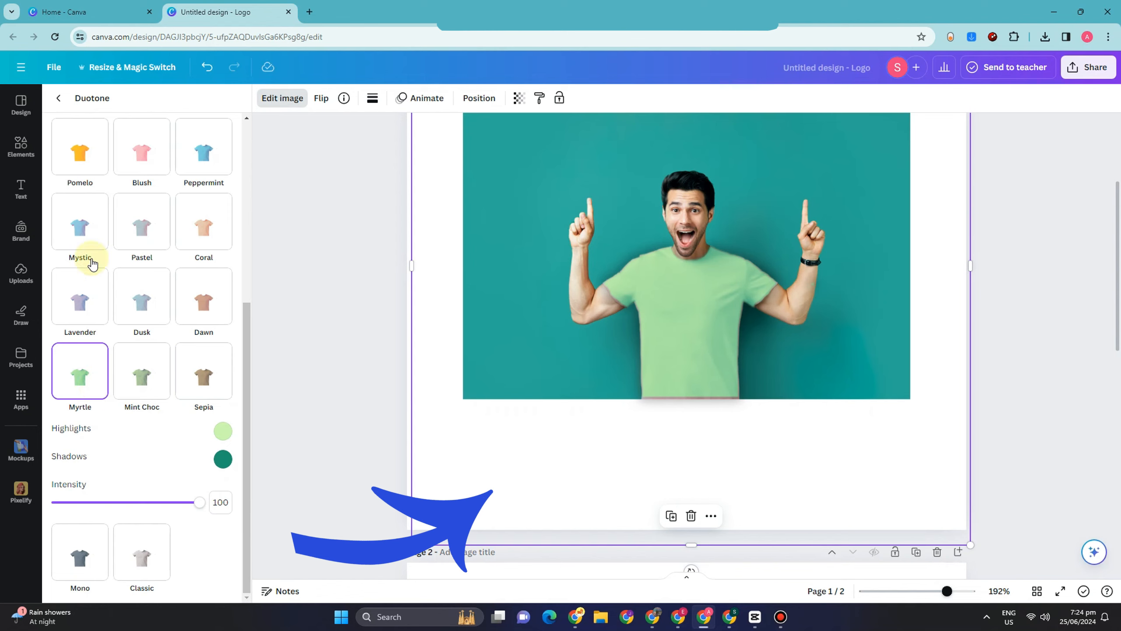
{"action": "left_click", "coordinate": [92, 302]}
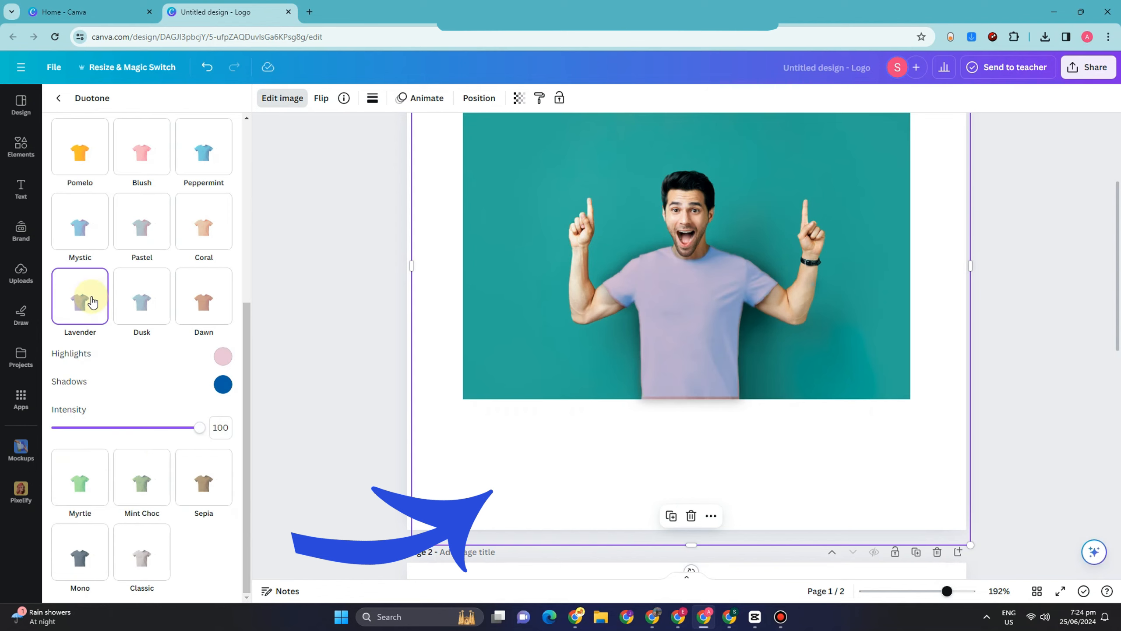
Compare the Coral and Dawn duotone effects on the T-shirt cutout and settle on Coral.
{"action": "left_click", "coordinate": [213, 236]}
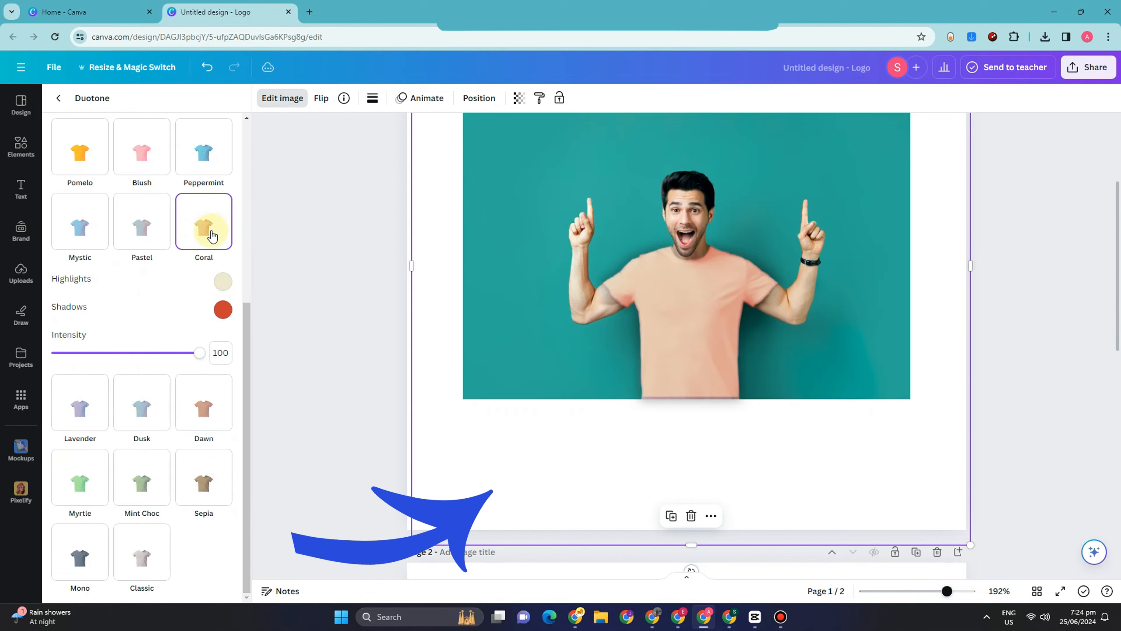
{"action": "left_click", "coordinate": [207, 409]}
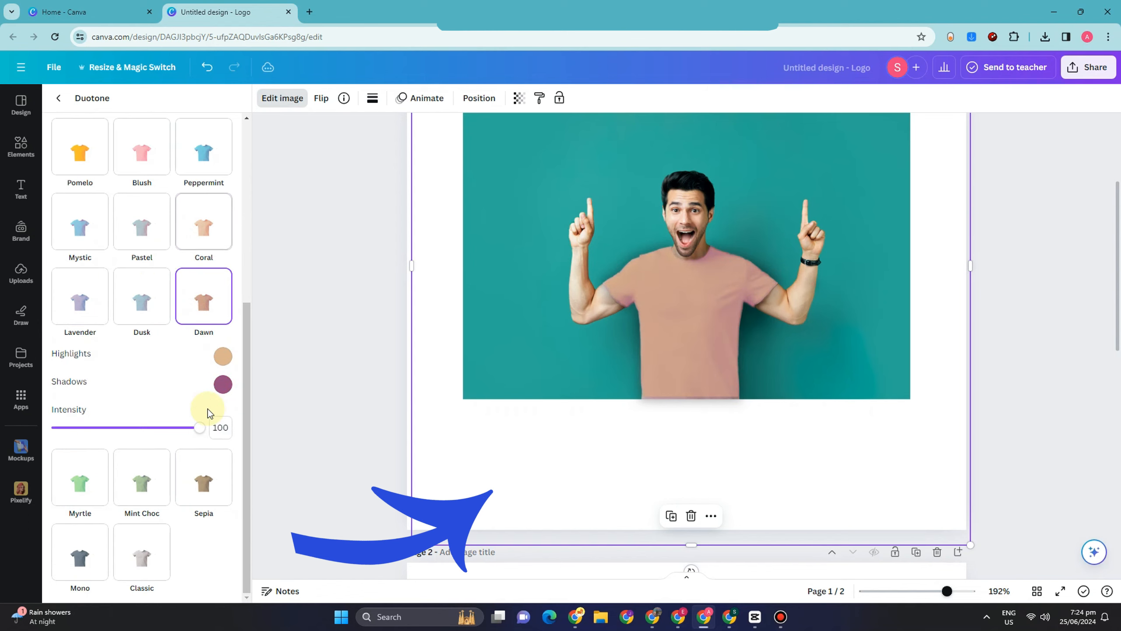
{"action": "left_click", "coordinate": [200, 236]}
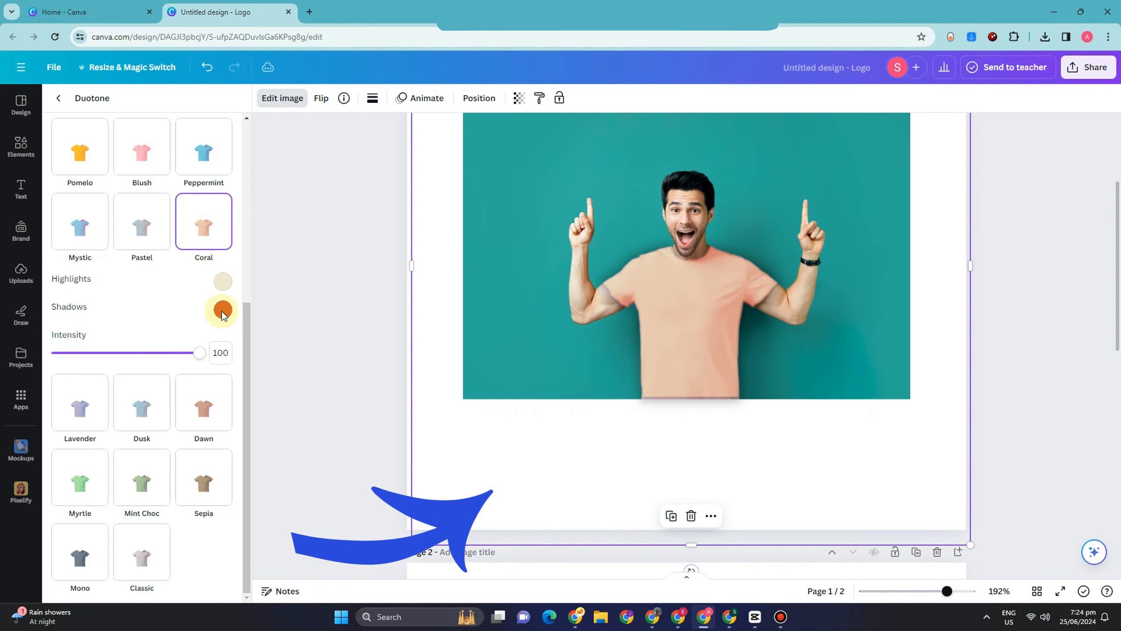
Download only page 1 of the design as a PNG, deselecting page 2, and check the browser's recent downloads.
{"action": "left_click", "coordinate": [1095, 69]}
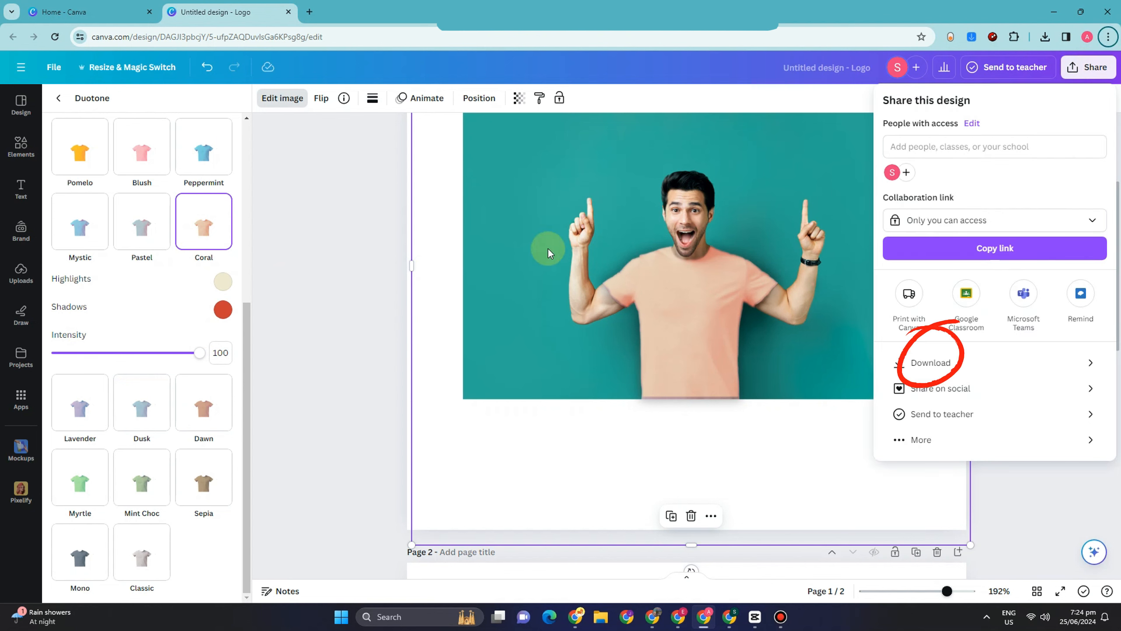
{"action": "left_click", "coordinate": [971, 361]}
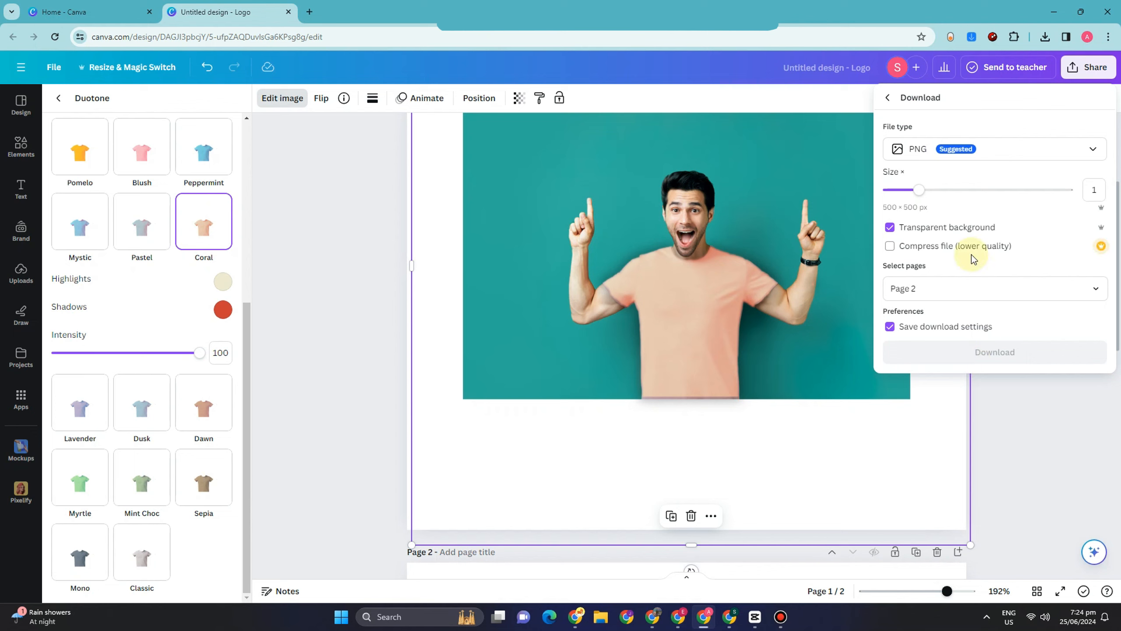
{"action": "left_click", "coordinate": [1096, 291]}
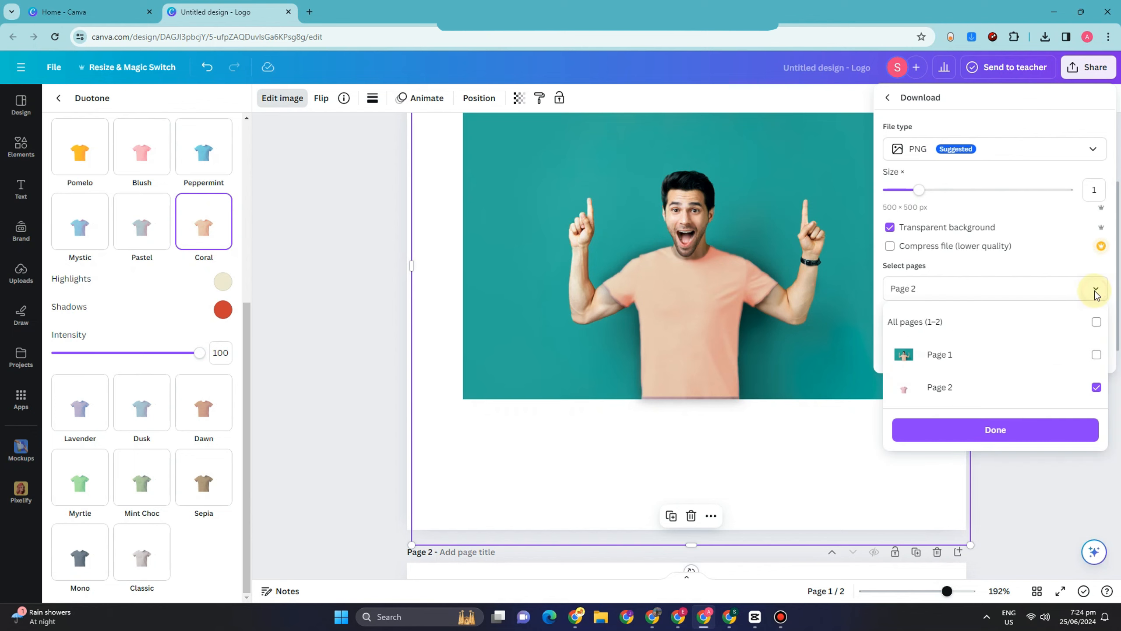
{"action": "left_click", "coordinate": [1097, 387]}
{"action": "left_click", "coordinate": [1098, 356]}
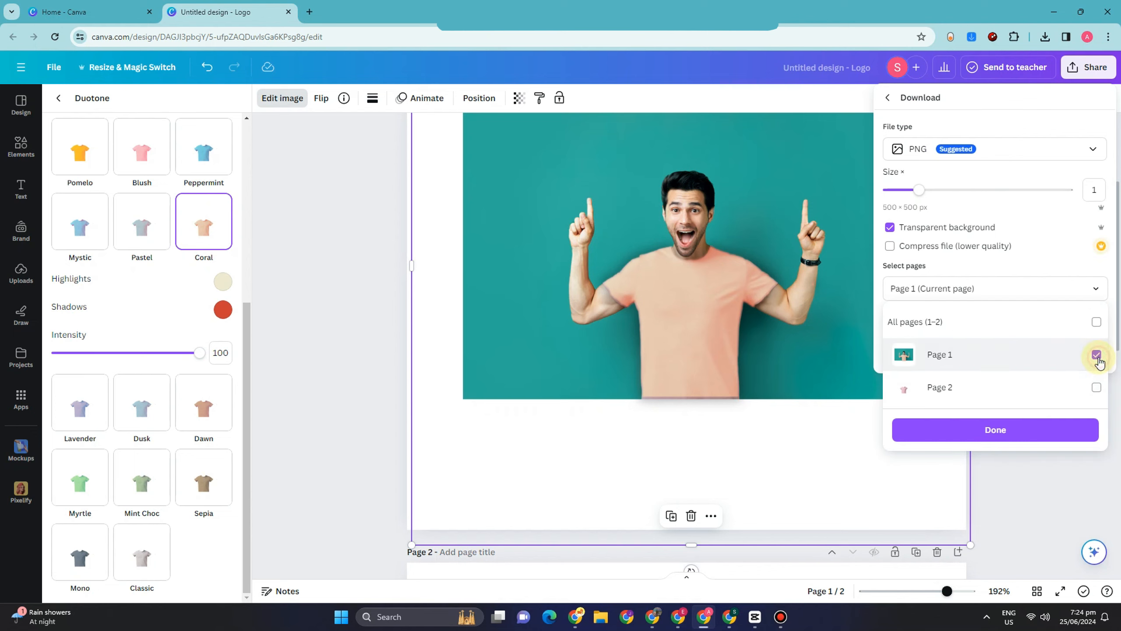
{"action": "left_click", "coordinate": [1080, 431]}
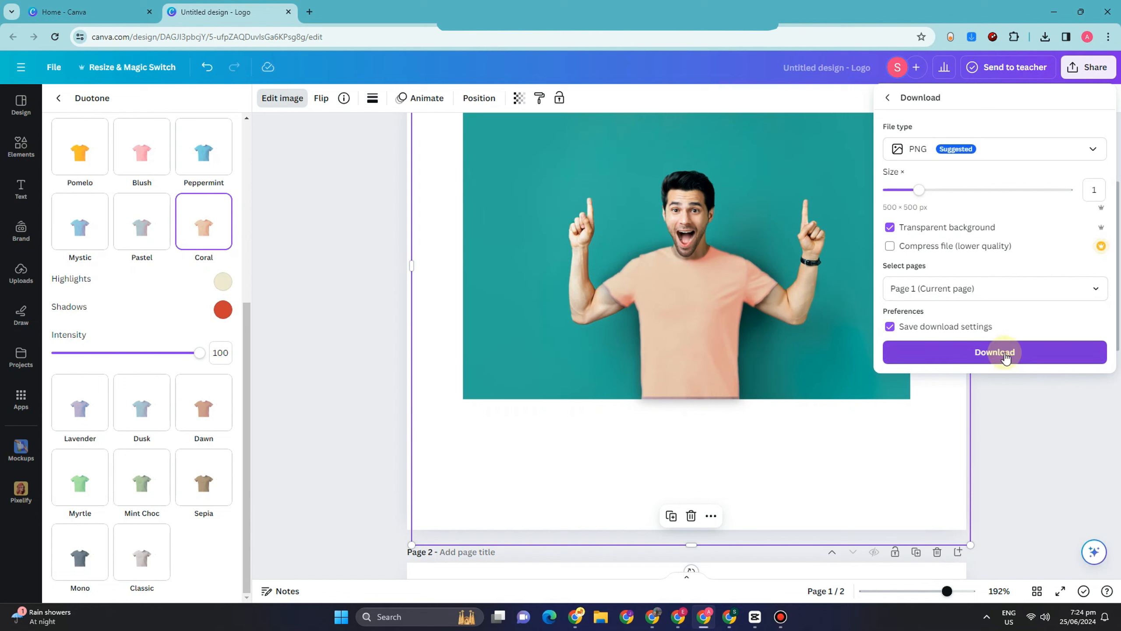
{"action": "left_click", "coordinate": [1005, 353]}
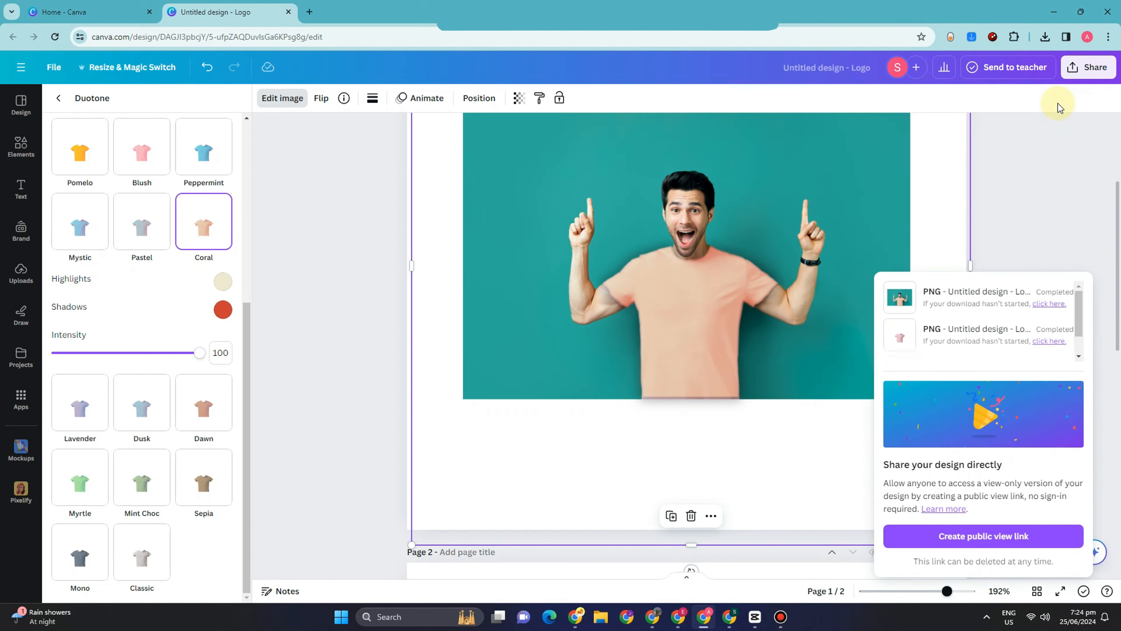
{"action": "left_click", "coordinate": [1046, 37]}
{"action": "left_click", "coordinate": [1067, 145]}
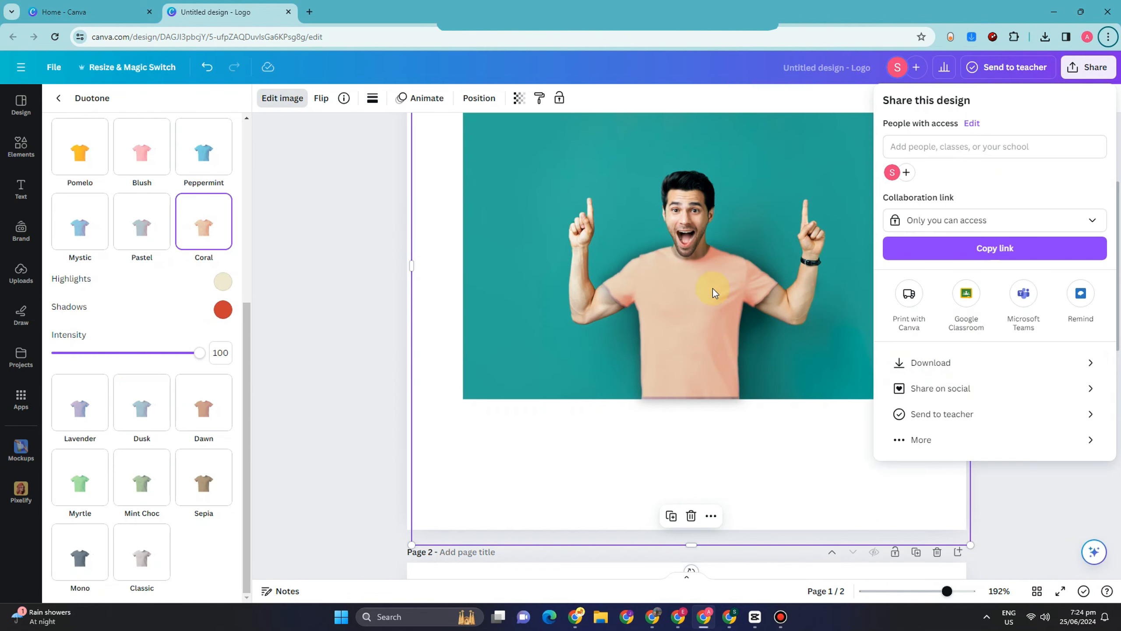
Repeat the PNG download with page 1 selected instead of page 2, and dismiss the finished-download notice.
{"action": "left_click", "coordinate": [974, 361]}
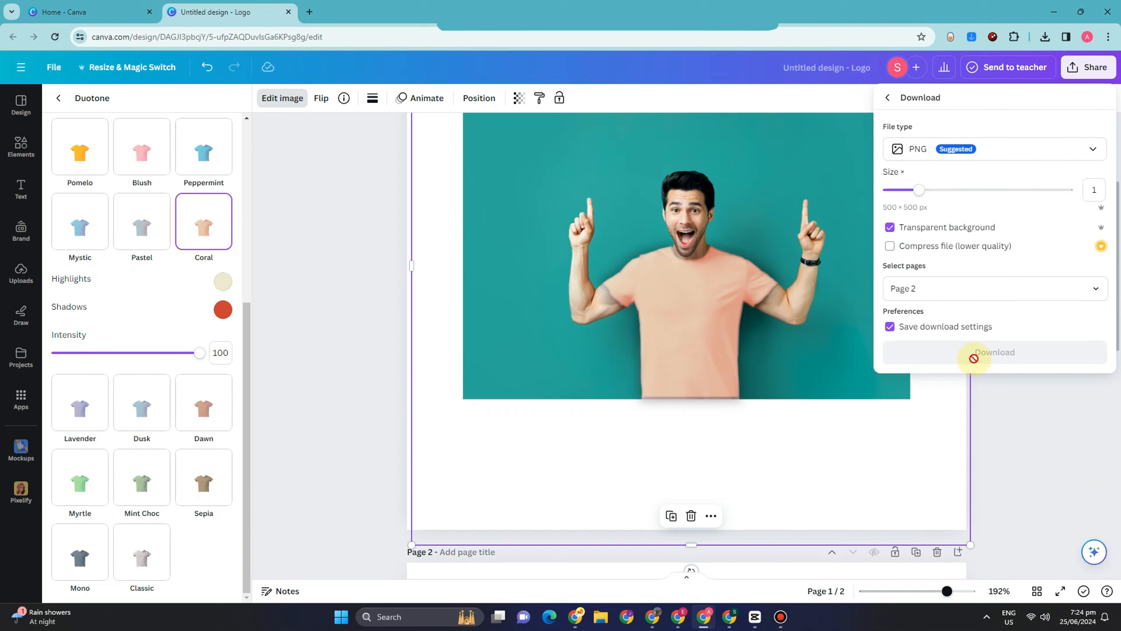
{"action": "left_click", "coordinate": [1095, 290]}
{"action": "left_click", "coordinate": [1097, 387]}
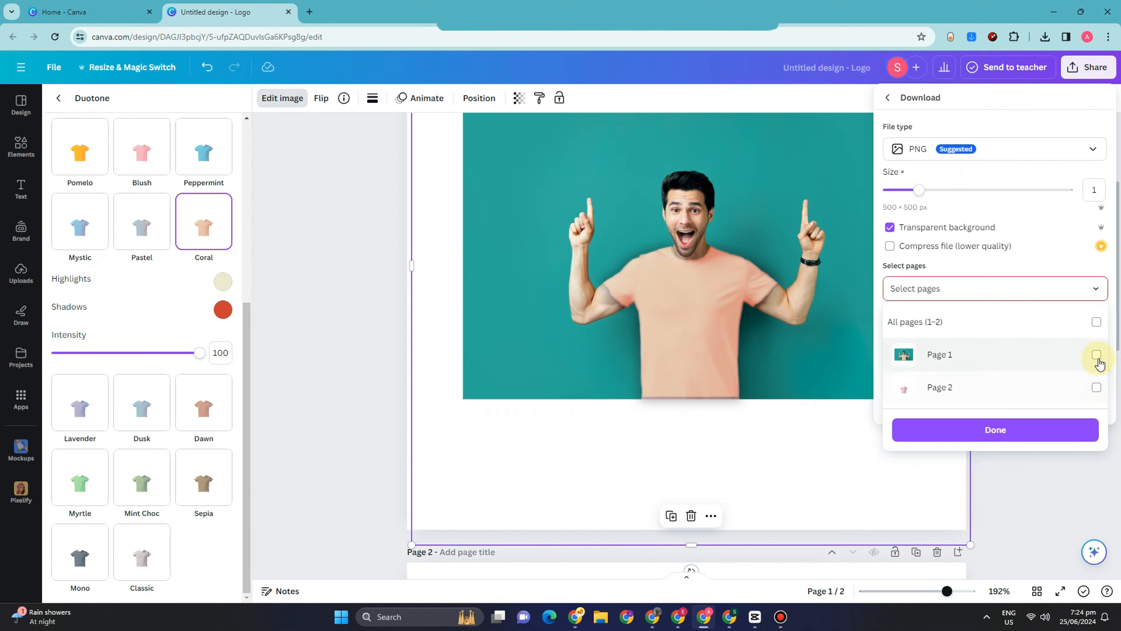
{"action": "left_click", "coordinate": [1097, 355]}
{"action": "left_click", "coordinate": [1080, 437]}
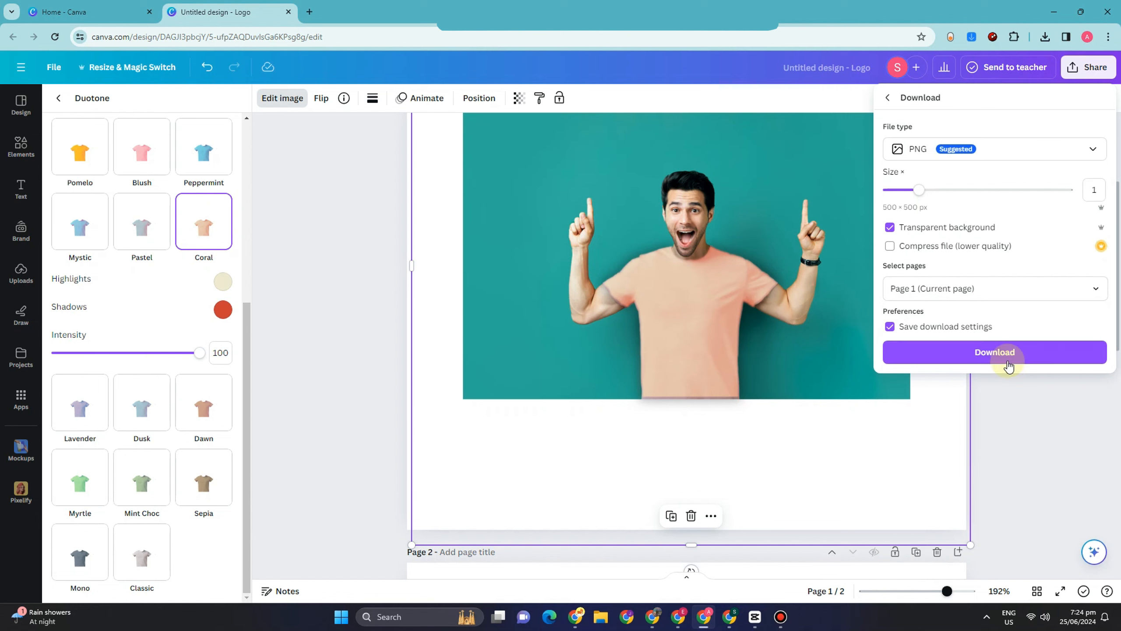
{"action": "left_click", "coordinate": [1005, 357]}
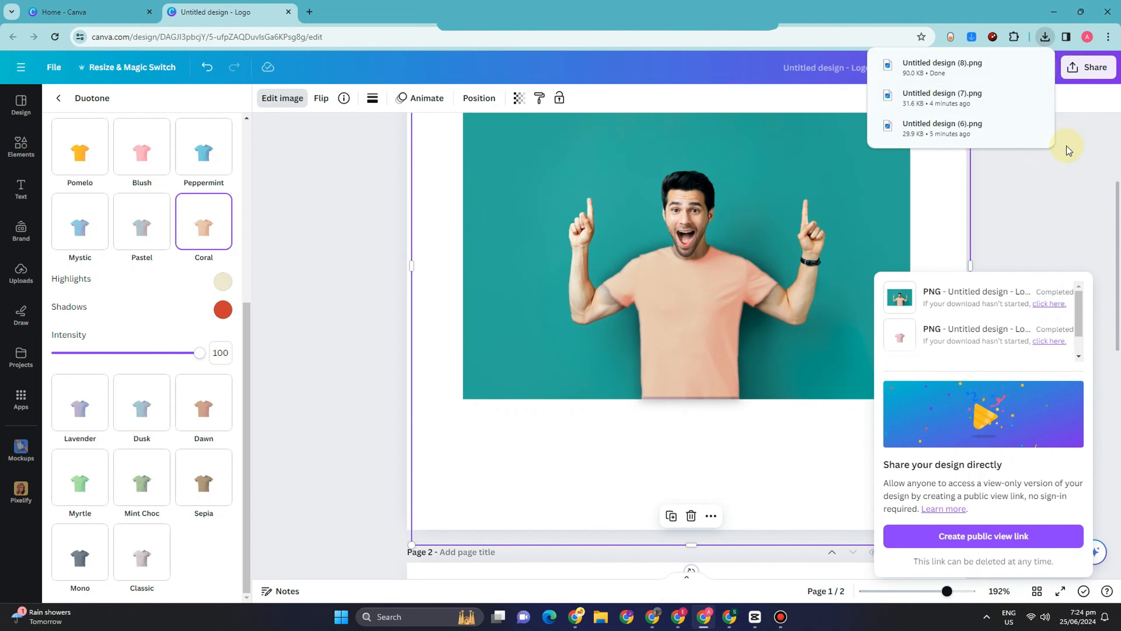
{"action": "left_click", "coordinate": [935, 211]}
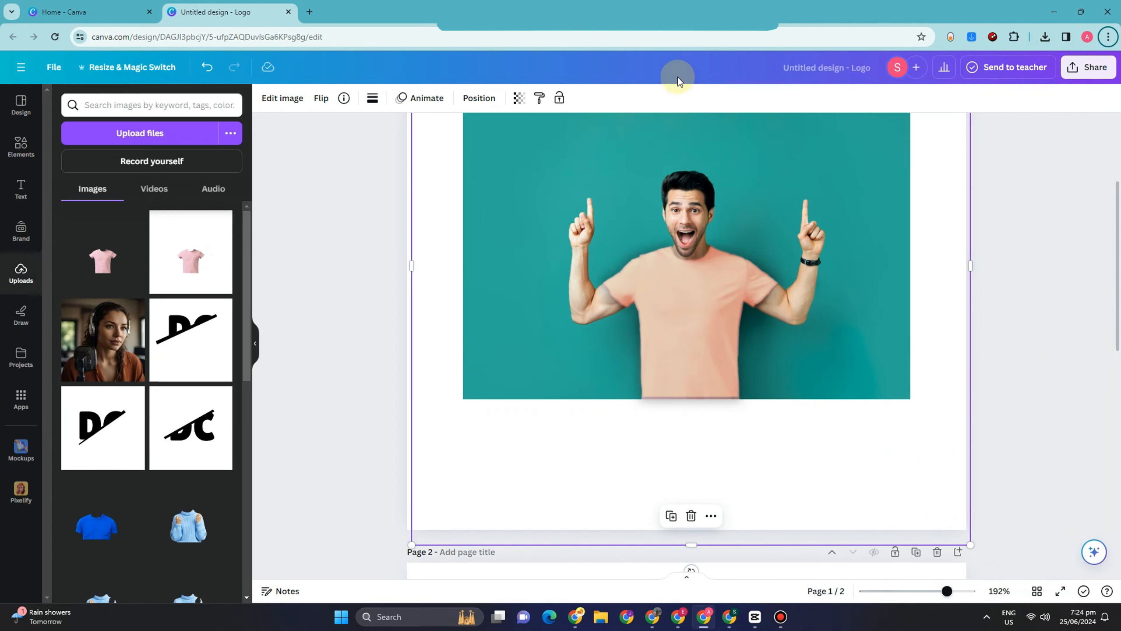